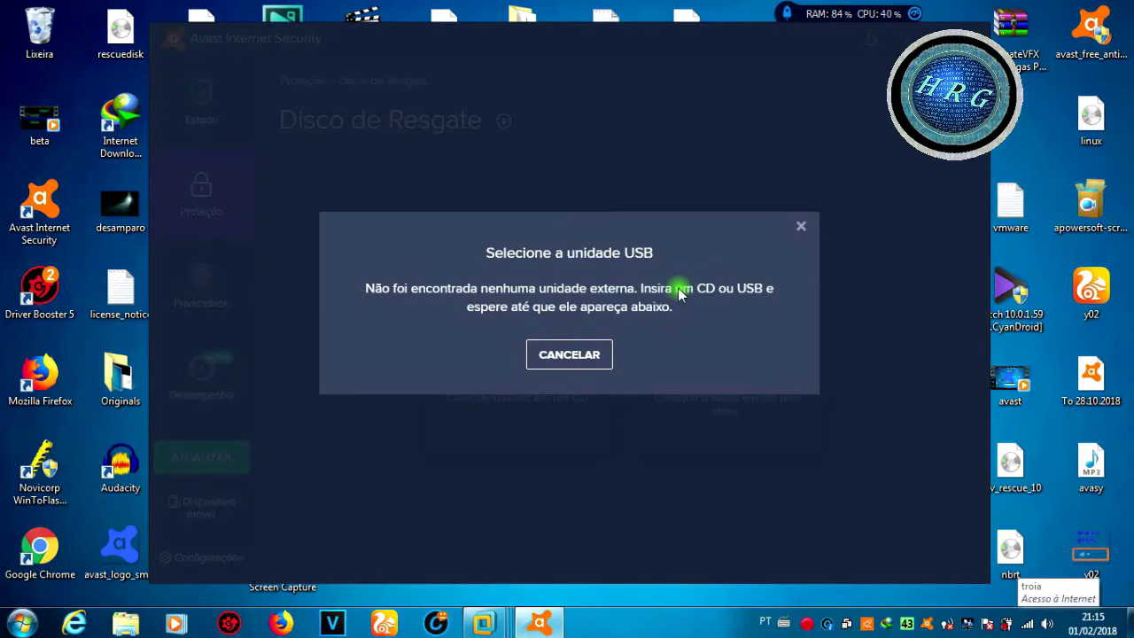
left_click(800, 227)
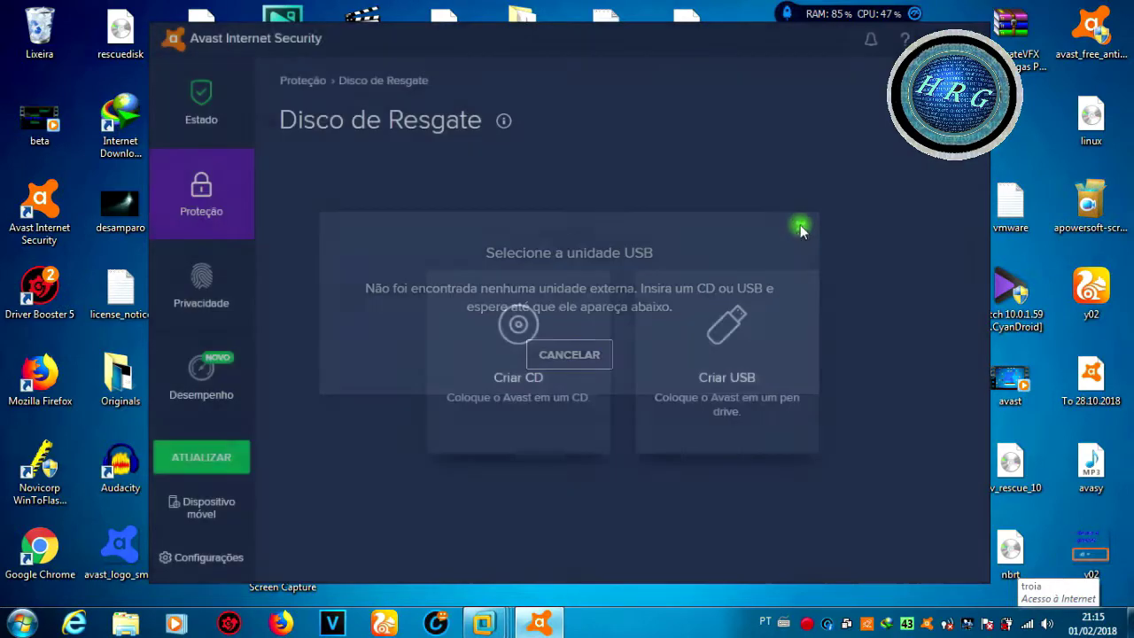
left_click(502, 120)
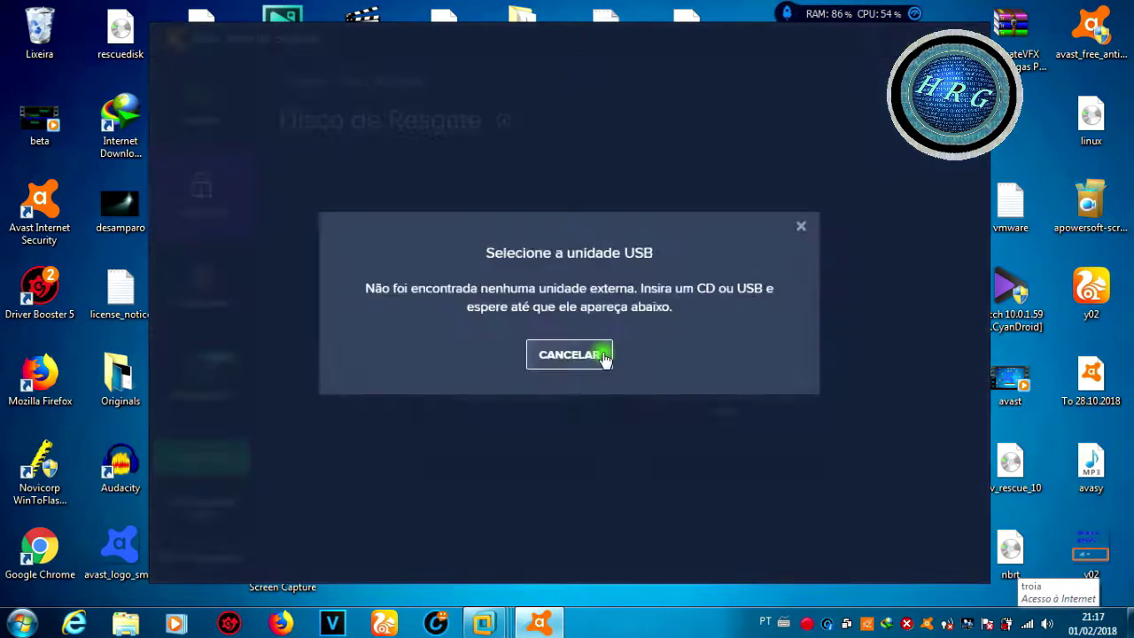
left_click(602, 354)
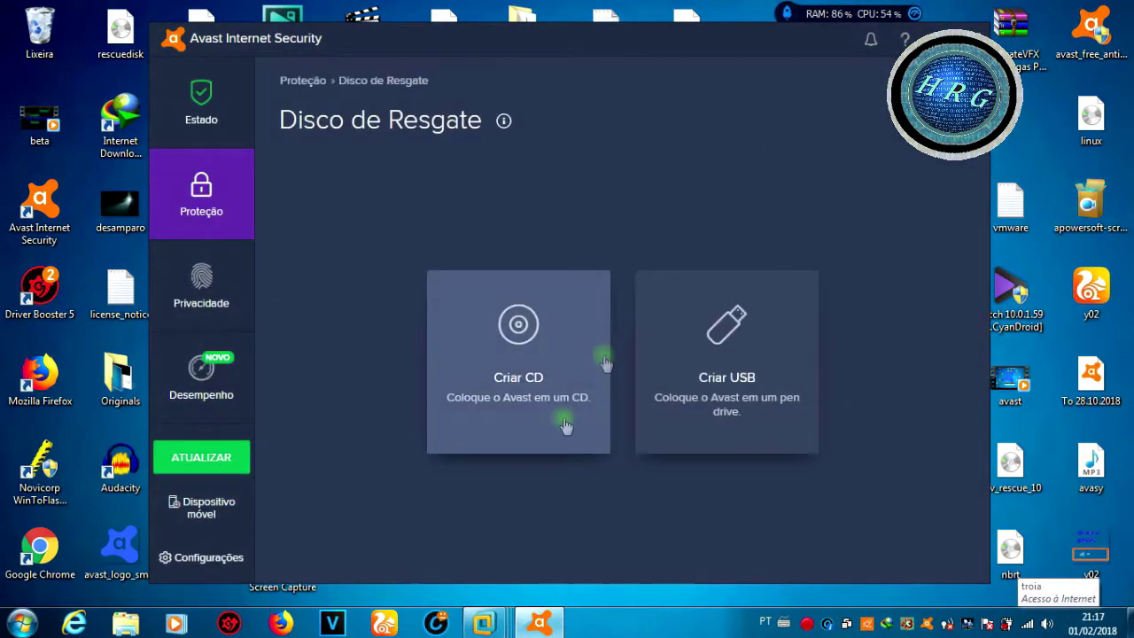
Start creating the rescue CD image and add a new folder named avast in the Documents library.
left_click(534, 368)
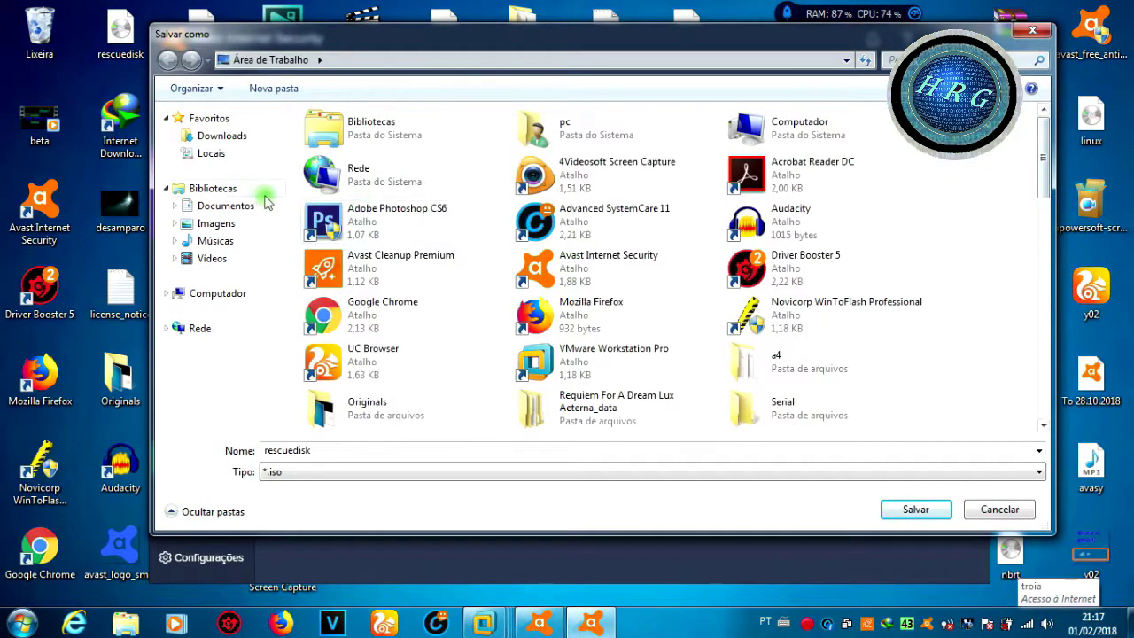
left_click(234, 205)
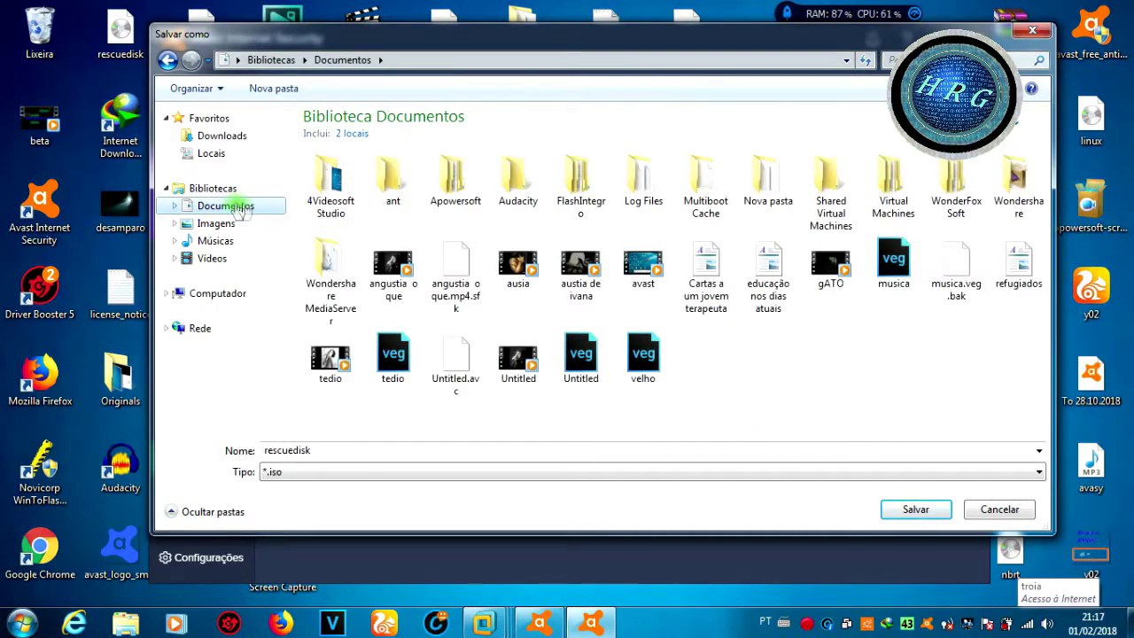
right_click(822, 383)
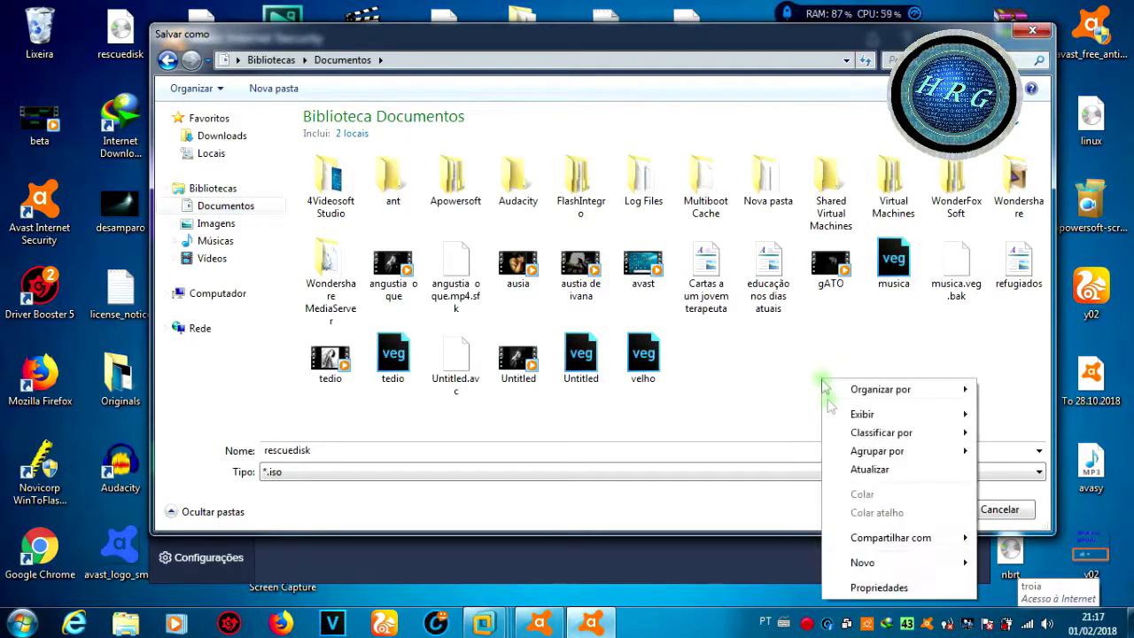
mouse_move(861, 563)
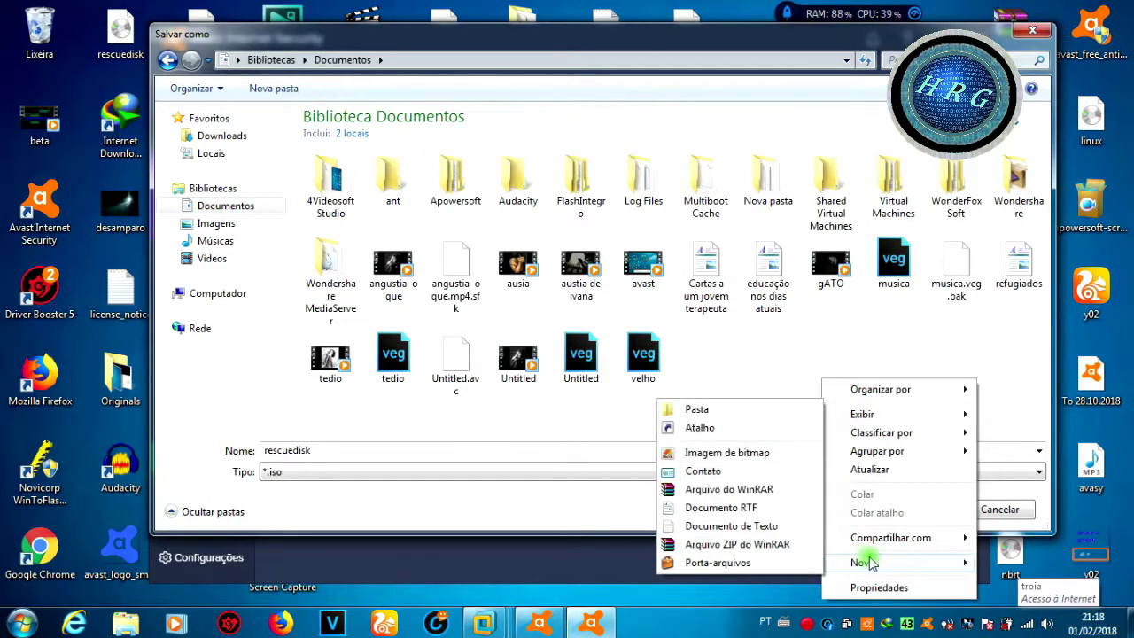
left_click(694, 406)
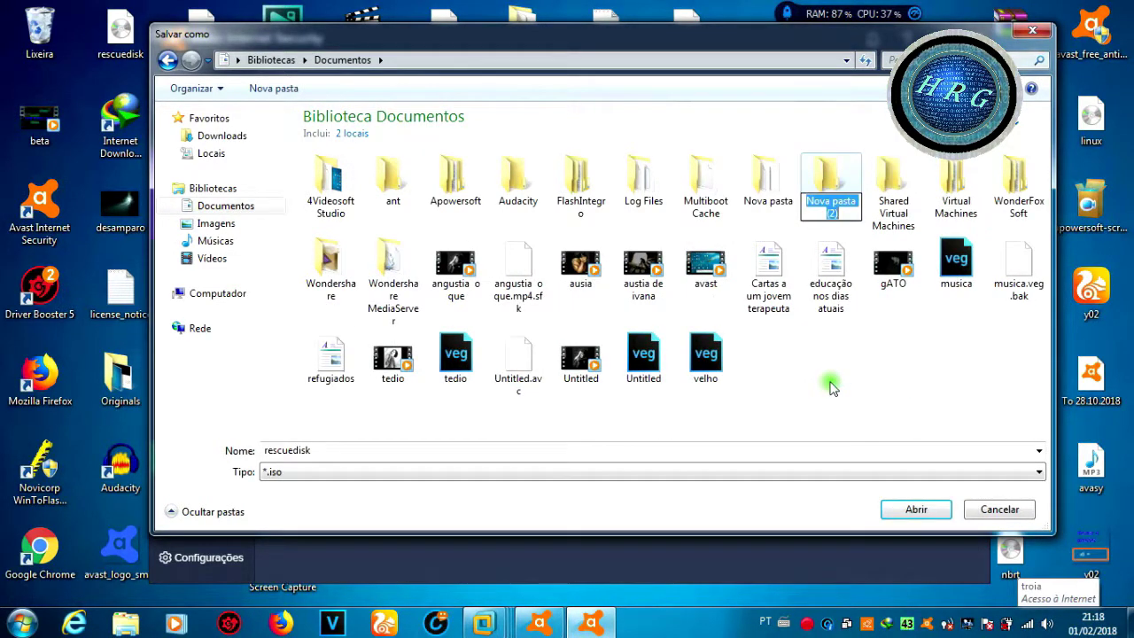
type("avast")
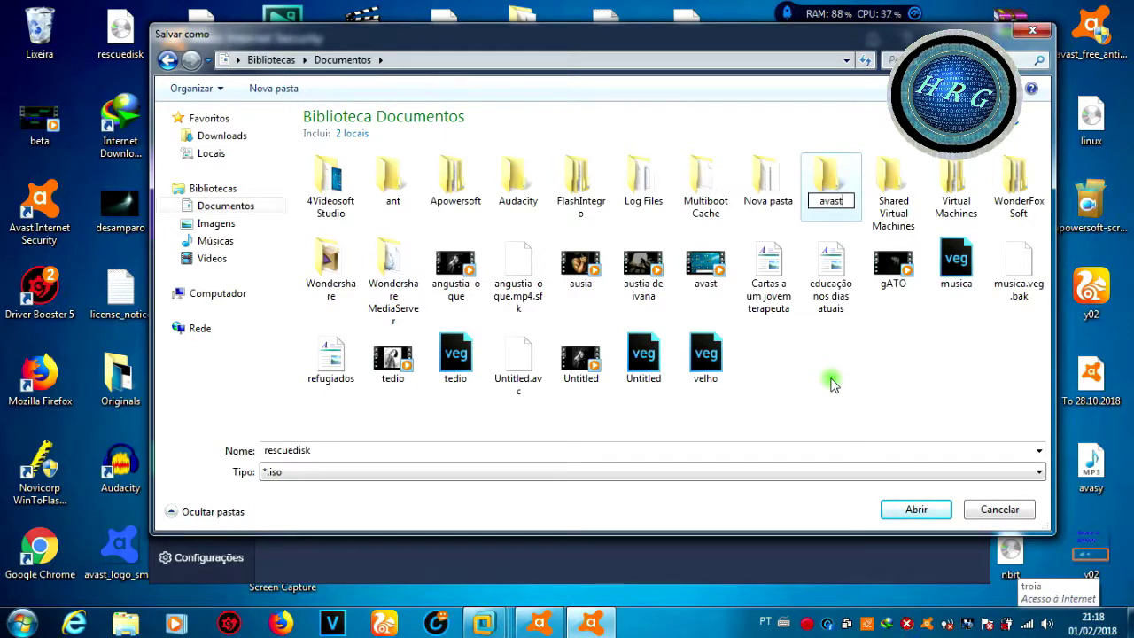
left_click(832, 383)
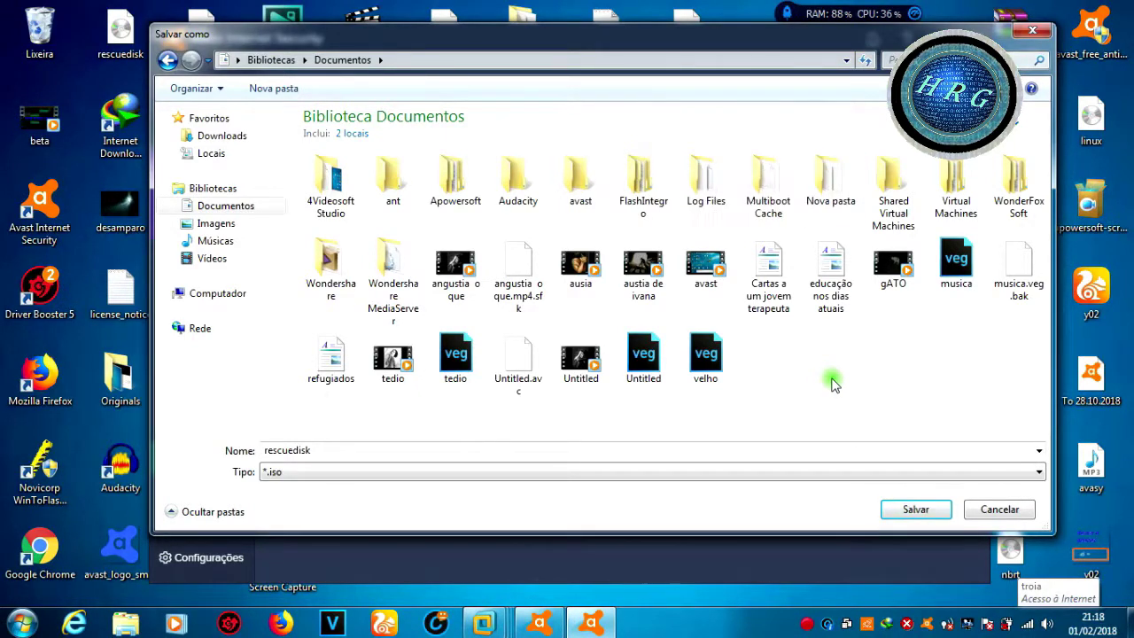
Save the rescue disk ISO as rescuedisk inside the avast folder.
left_click(581, 211)
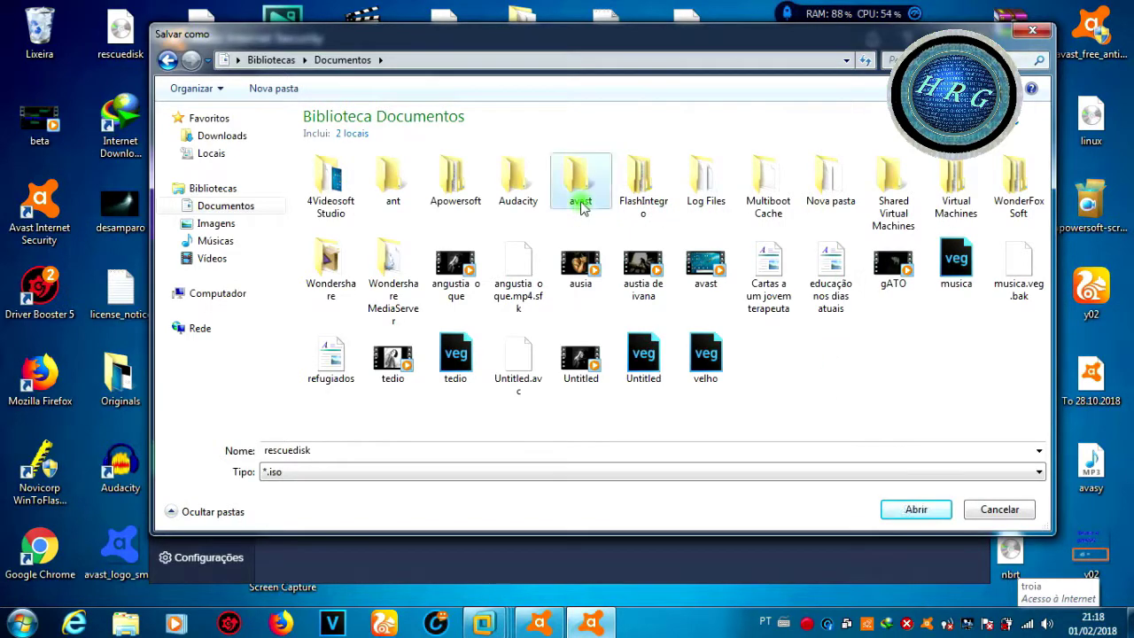
left_click(890, 513)
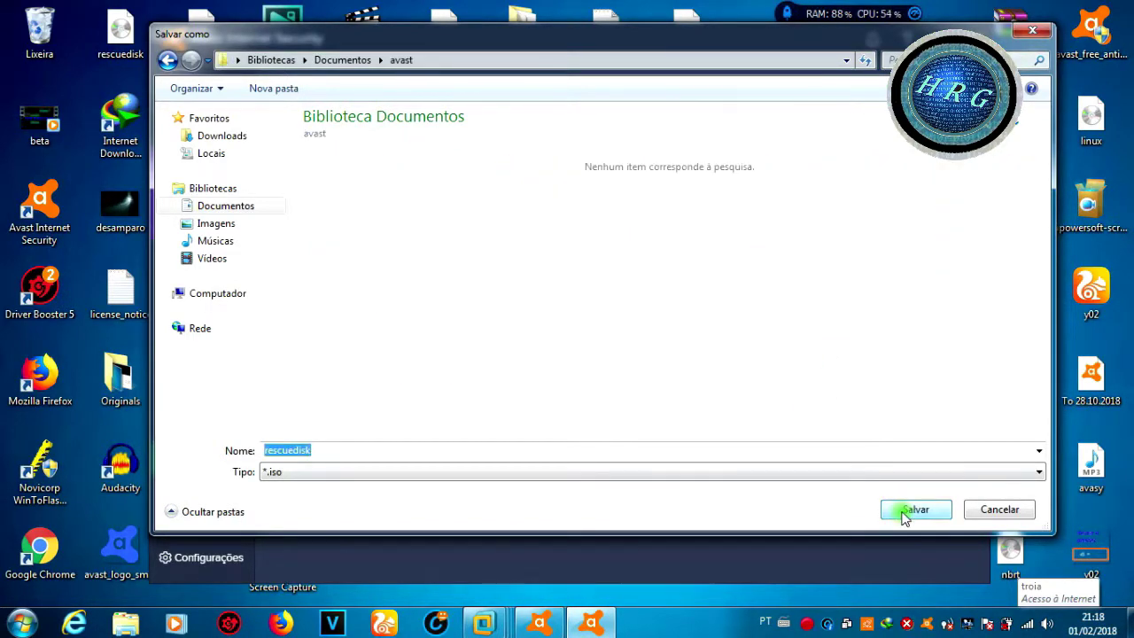
left_click(912, 511)
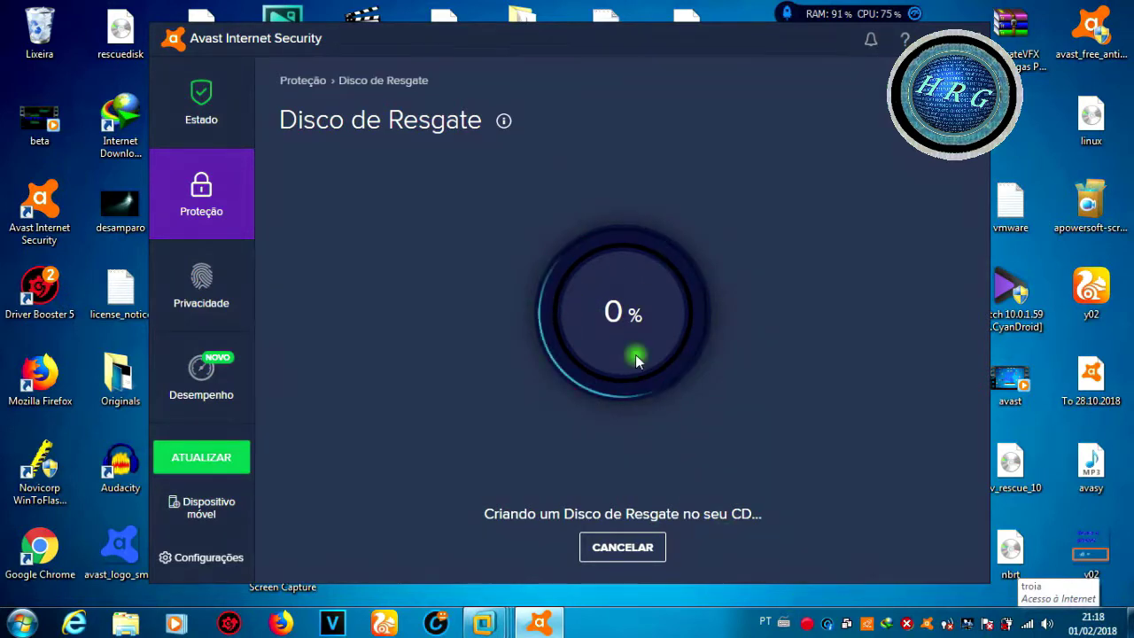
right_click(806, 625)
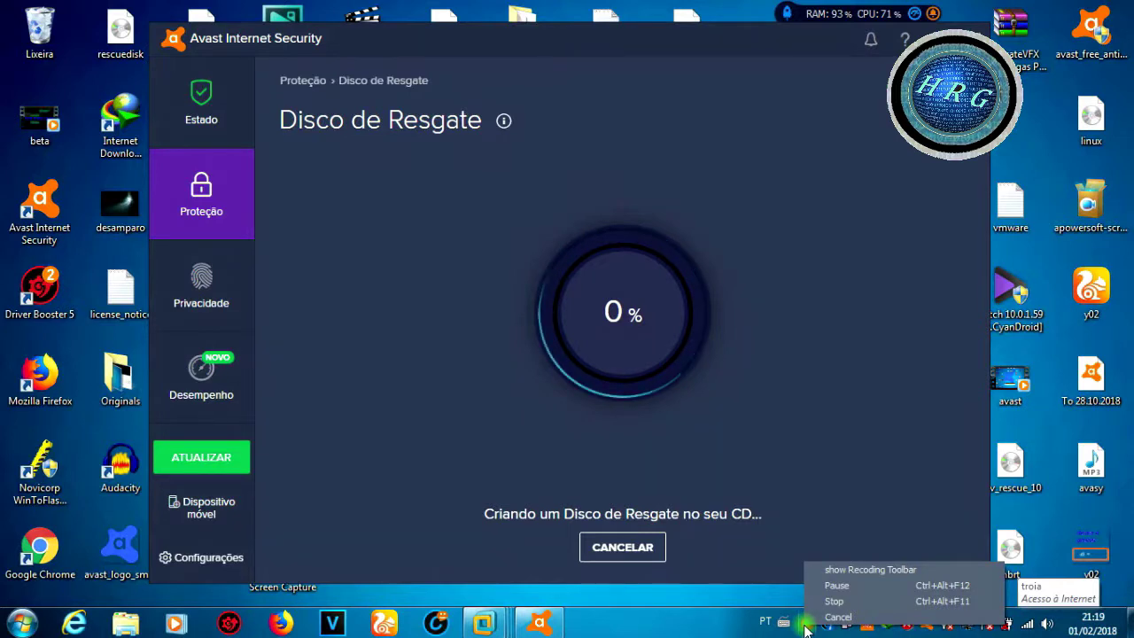
left_click(833, 585)
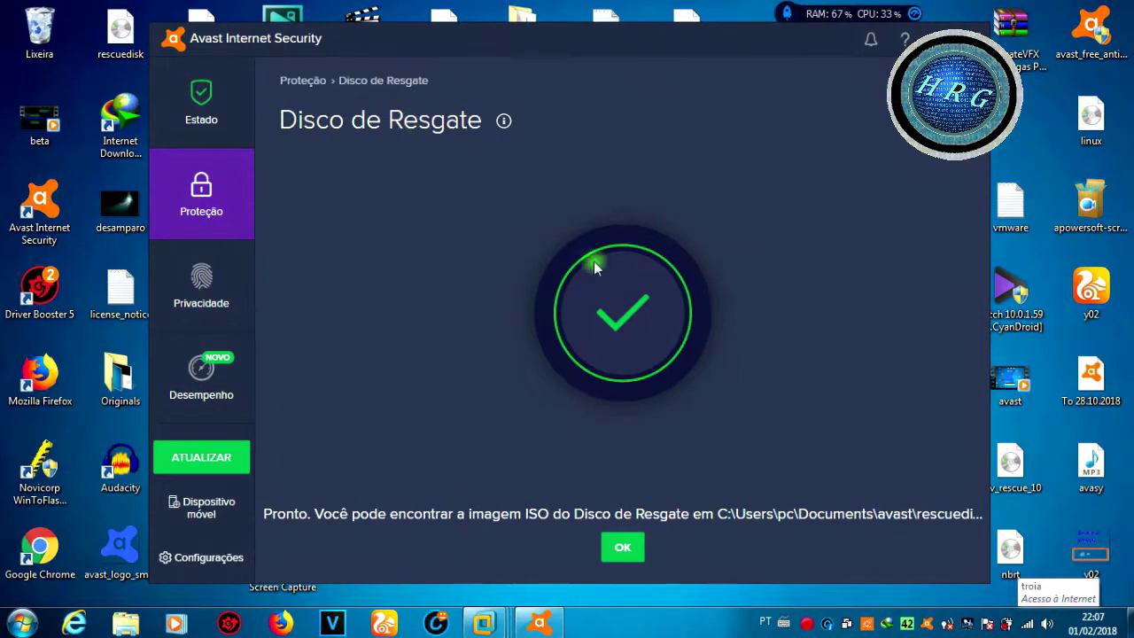
Acknowledge the finished rescue disk creation and check the rescuedisk image in the avast folder under Documents.
left_click(618, 556)
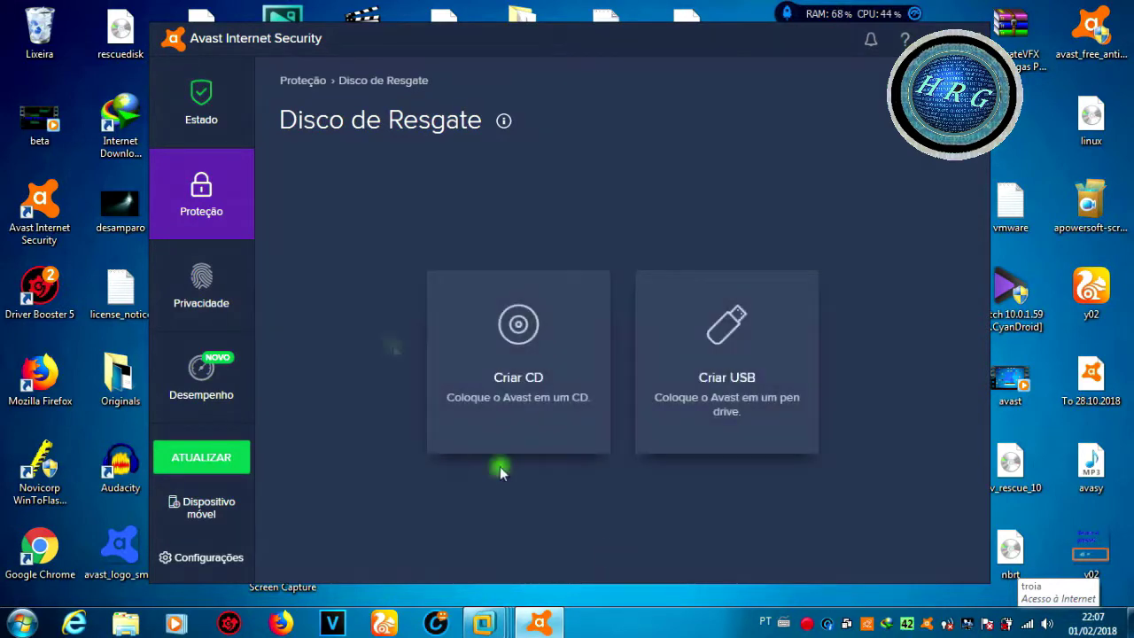
left_click(126, 623)
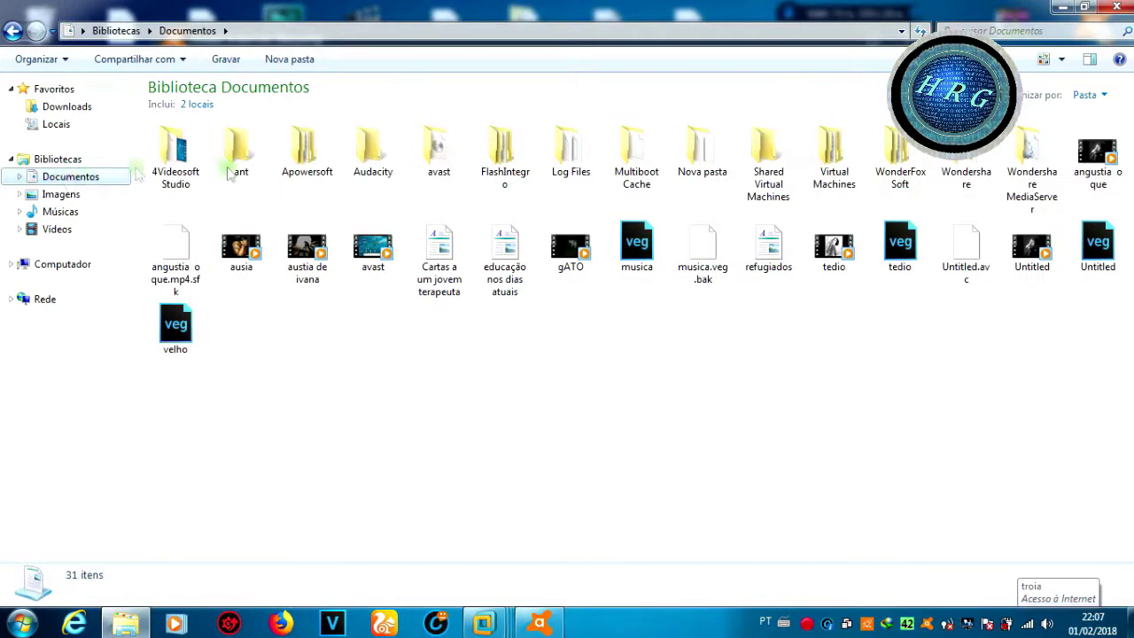
left_click(423, 165)
double_click(424, 165)
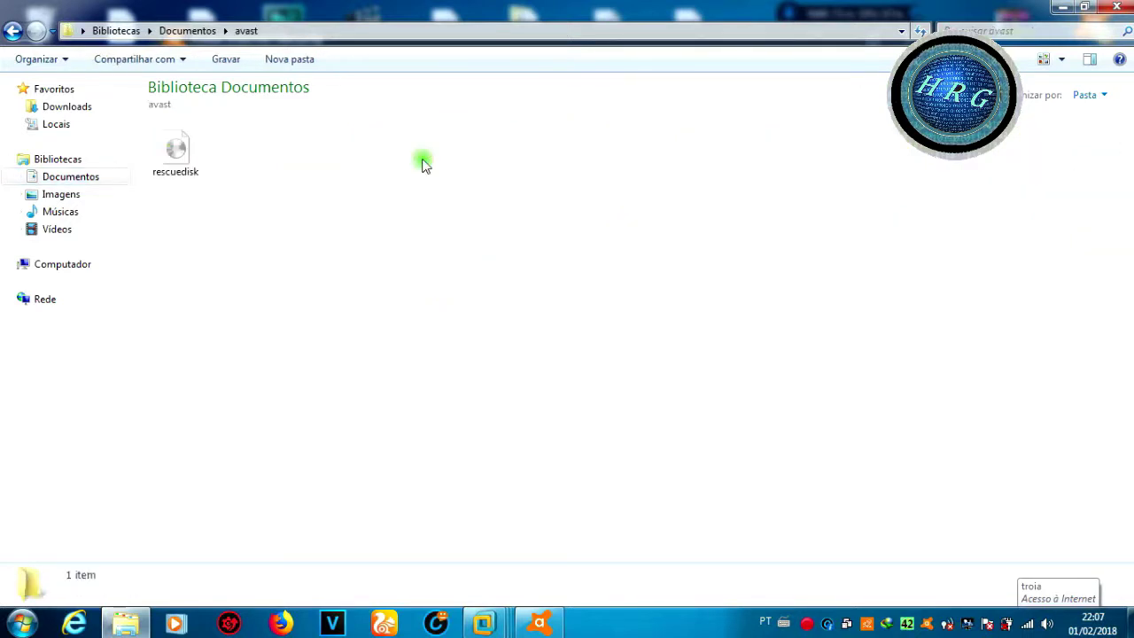
left_click_drag(458, 312, 68, 119)
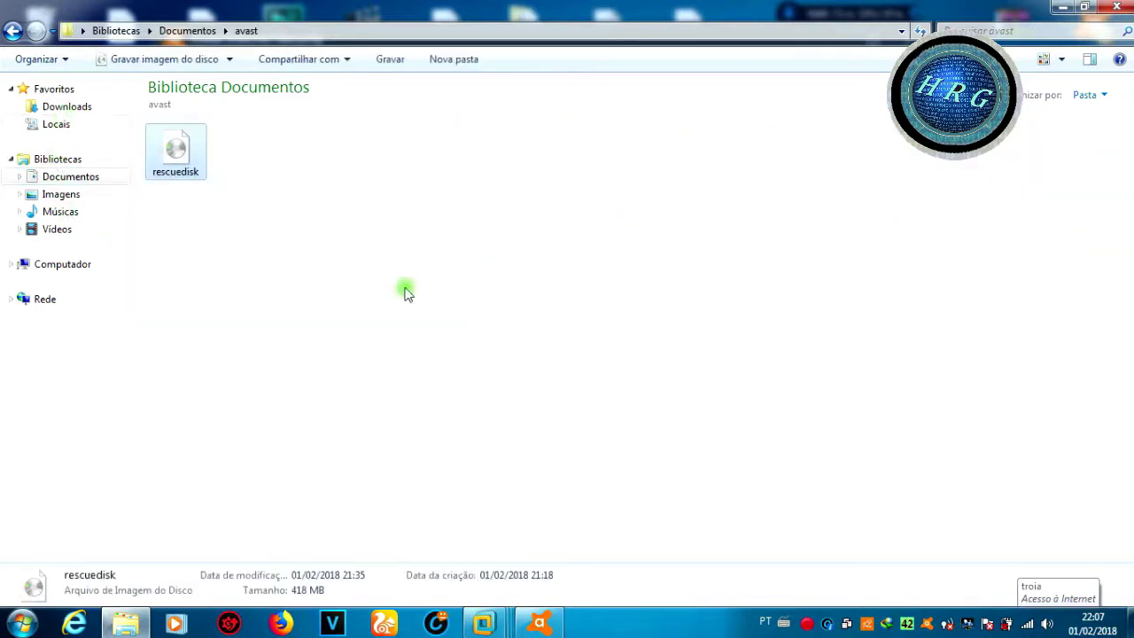
left_click(443, 316)
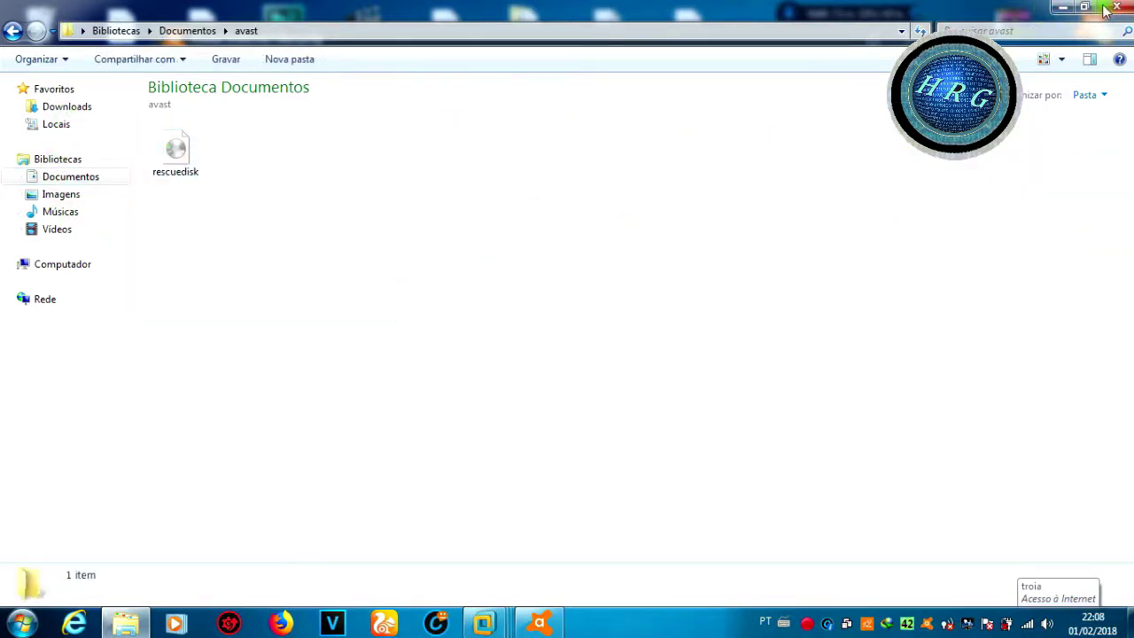
left_click(1062, 7)
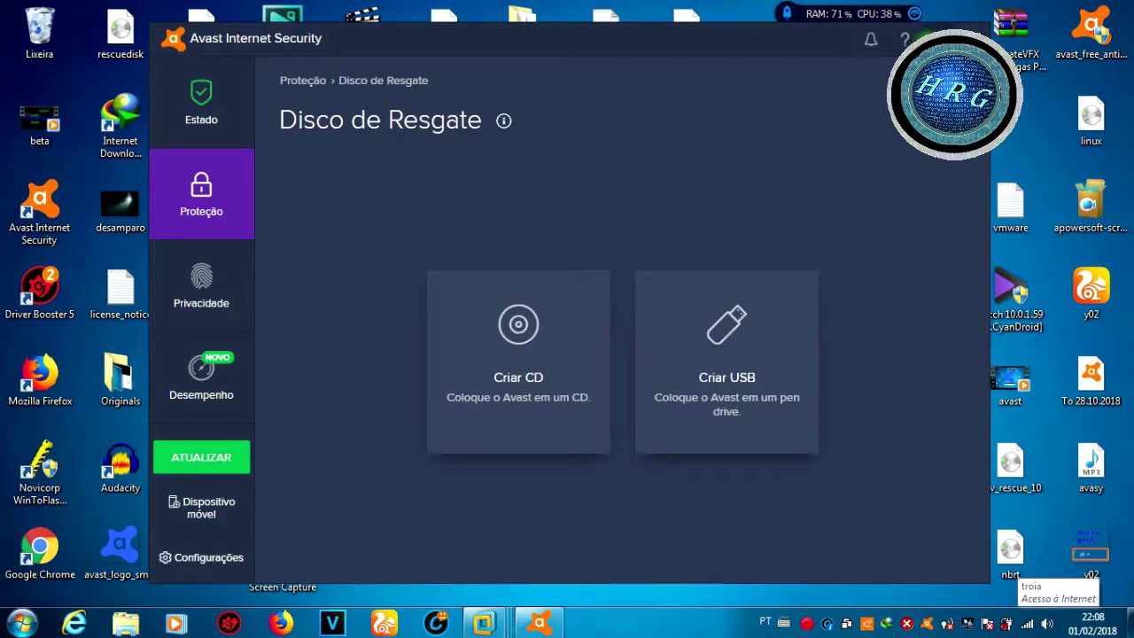
Close the Avast window and switch to VMware Workstation with the Windows 7 boot avast virtual machine.
left_click(973, 38)
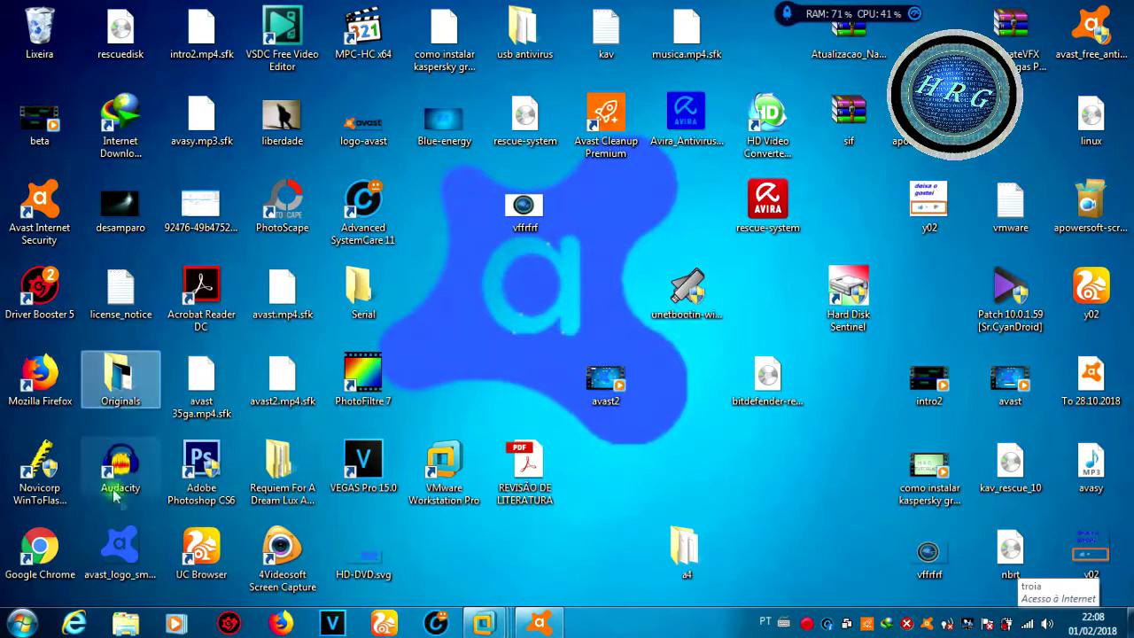
left_click(462, 457)
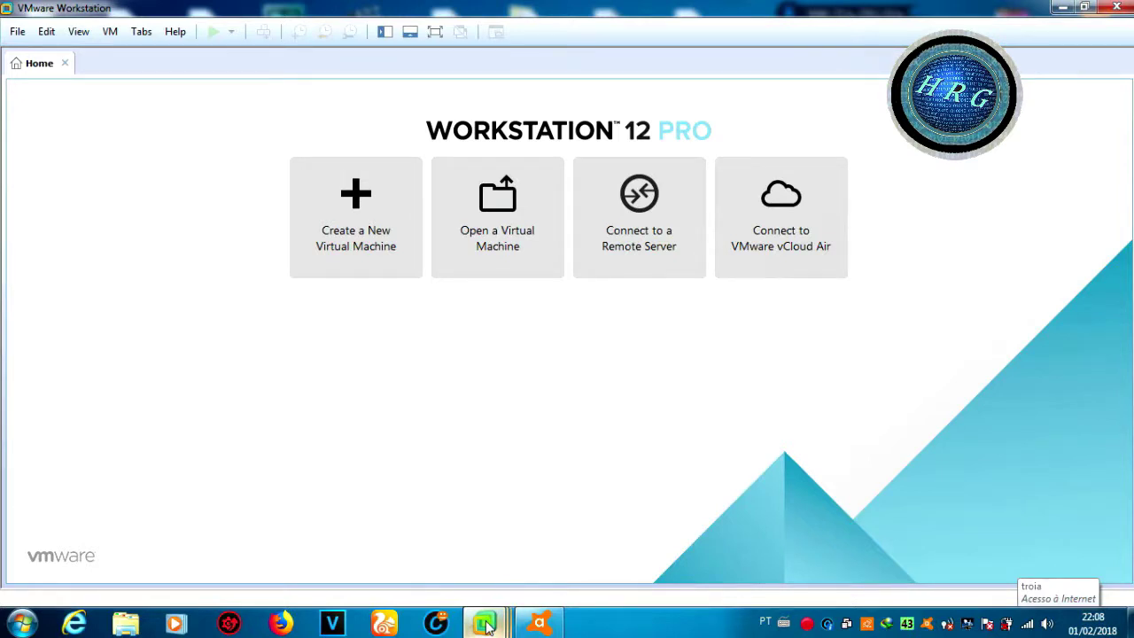
mouse_move(486, 626)
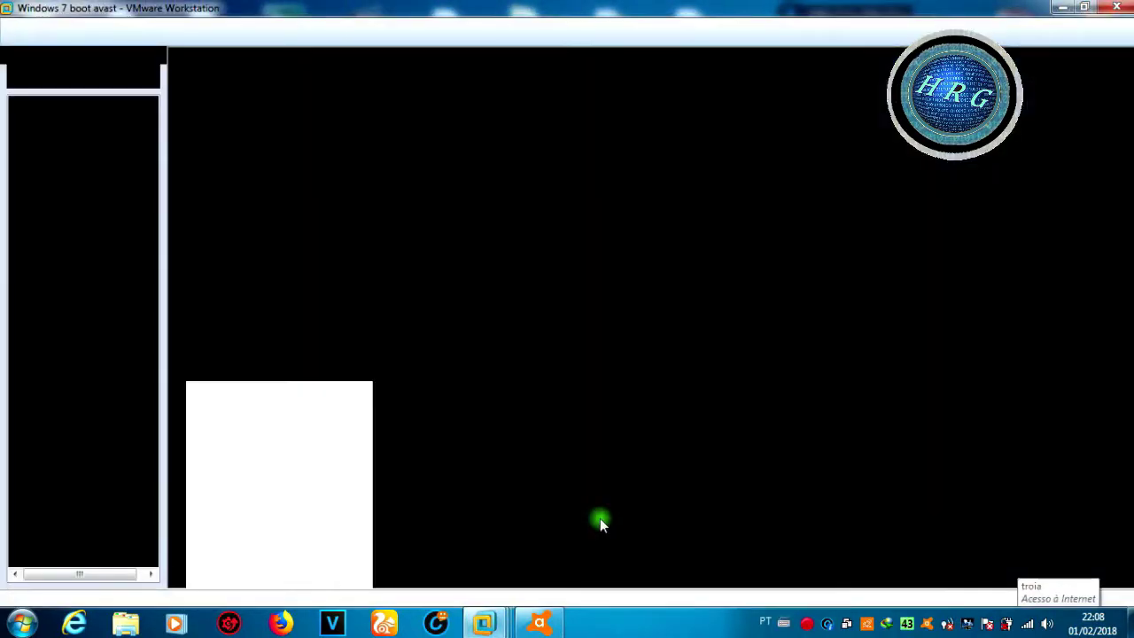
left_click_drag(1130, 368, 1129, 288)
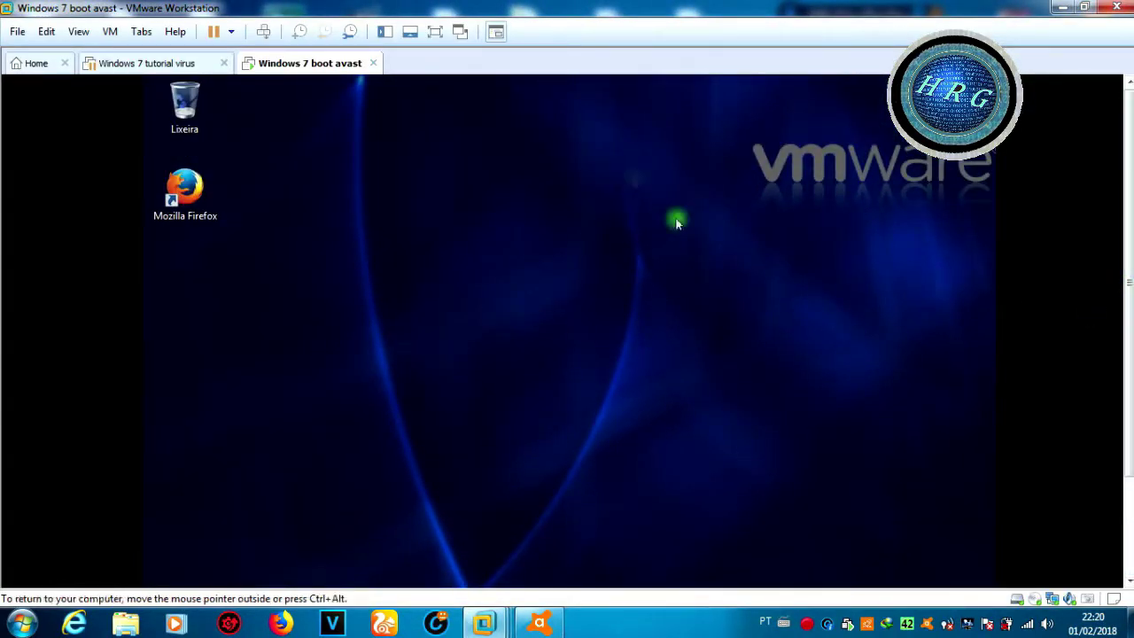
left_click(434, 34)
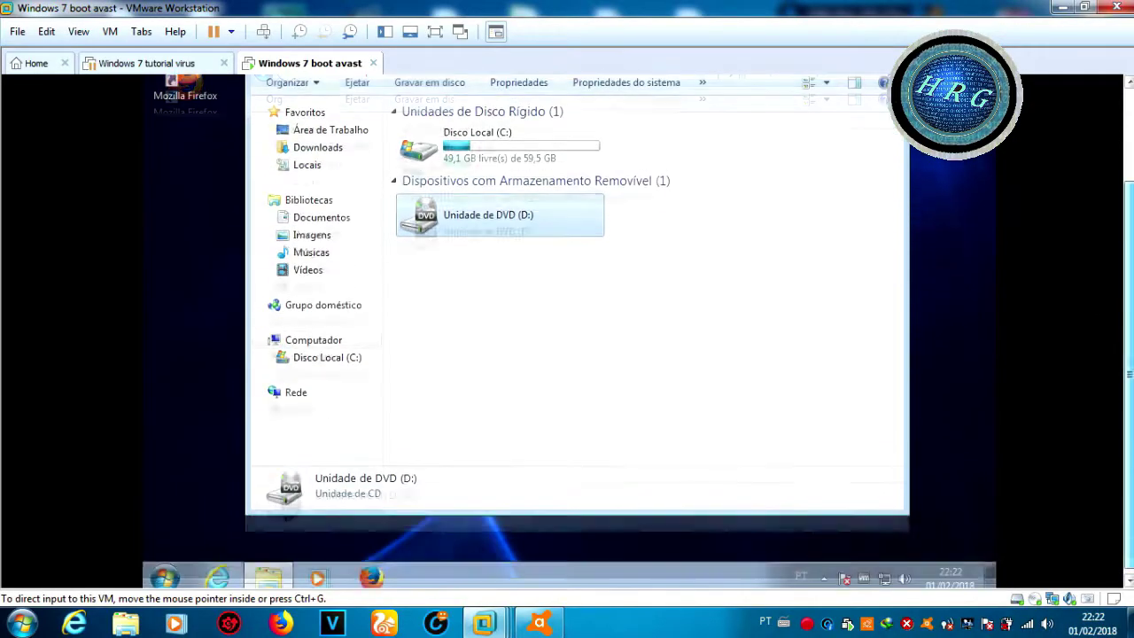
Open the virtual machine's CD/DVD drive settings and set its connection to use an ISO image file.
left_click(1035, 600)
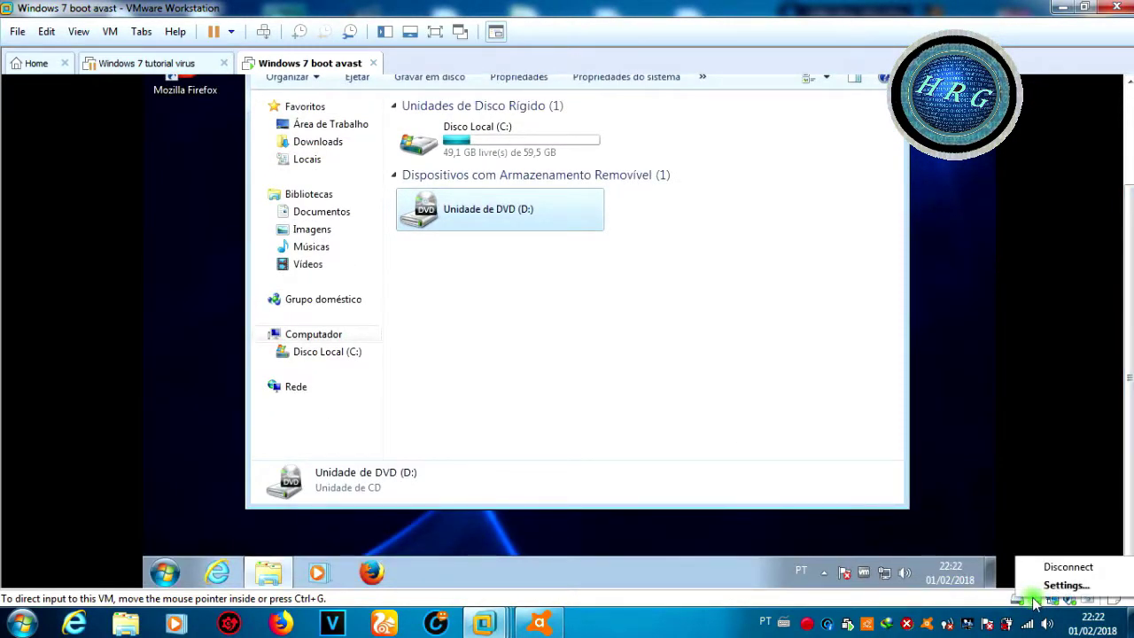
left_click(1037, 453)
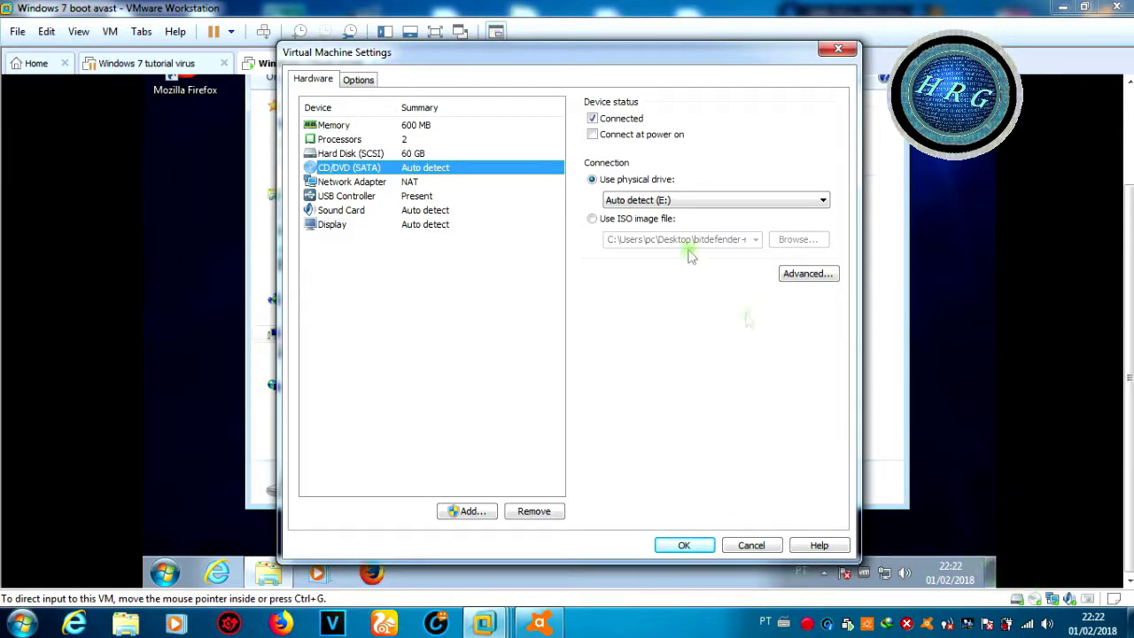
left_click(592, 220)
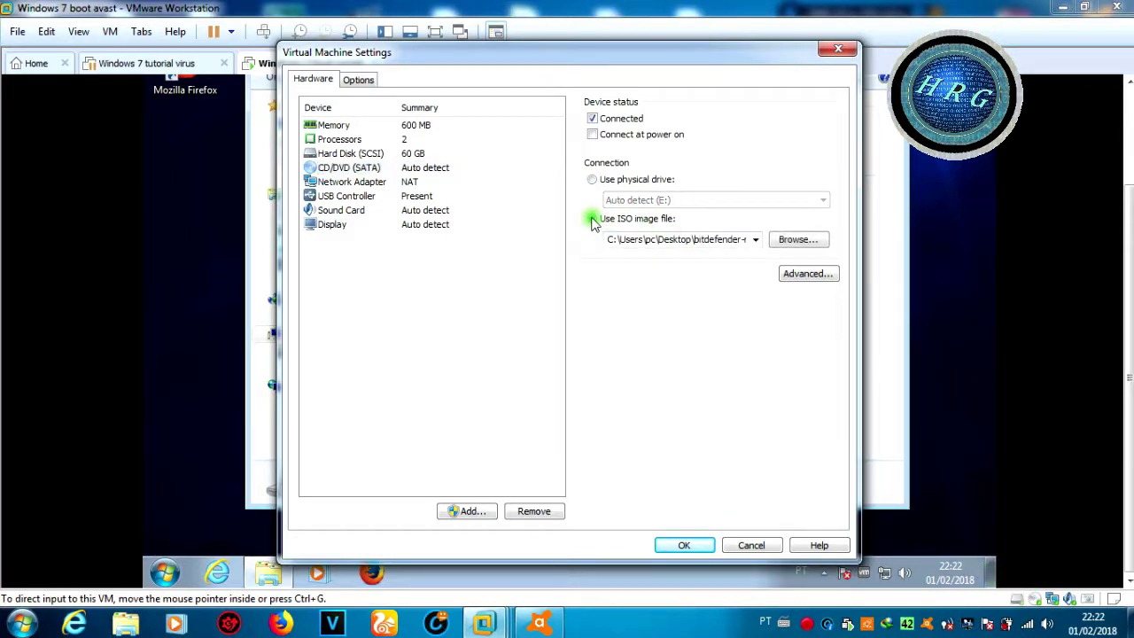
Choose rescuedisk from the avast folder in Documents as the CD/DVD drive's ISO image.
left_click(774, 239)
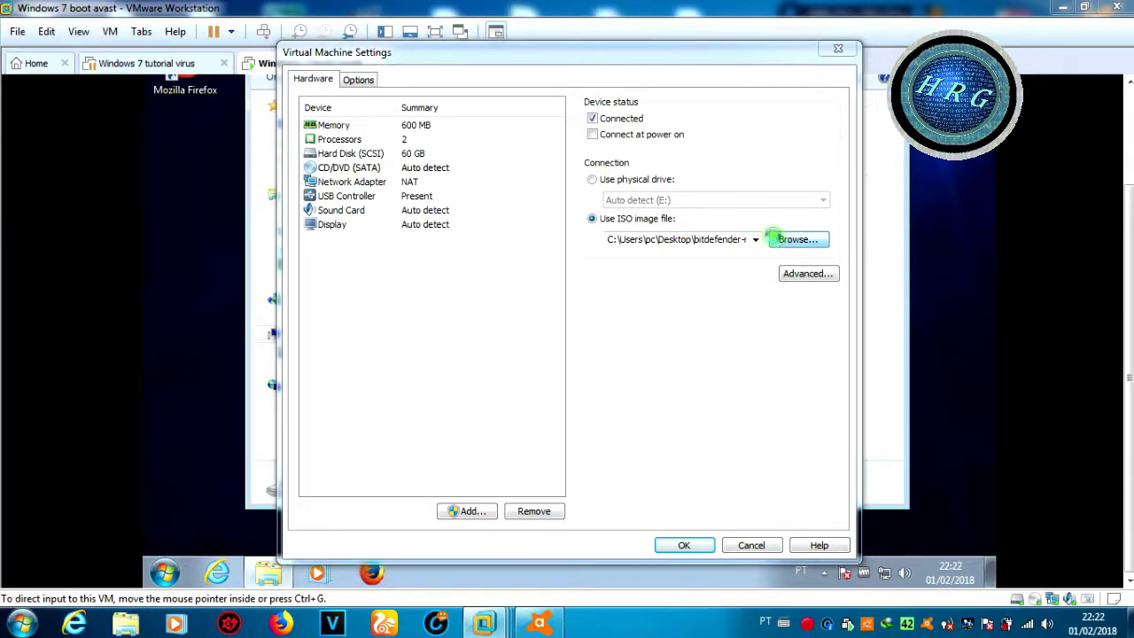
left_click(774, 236)
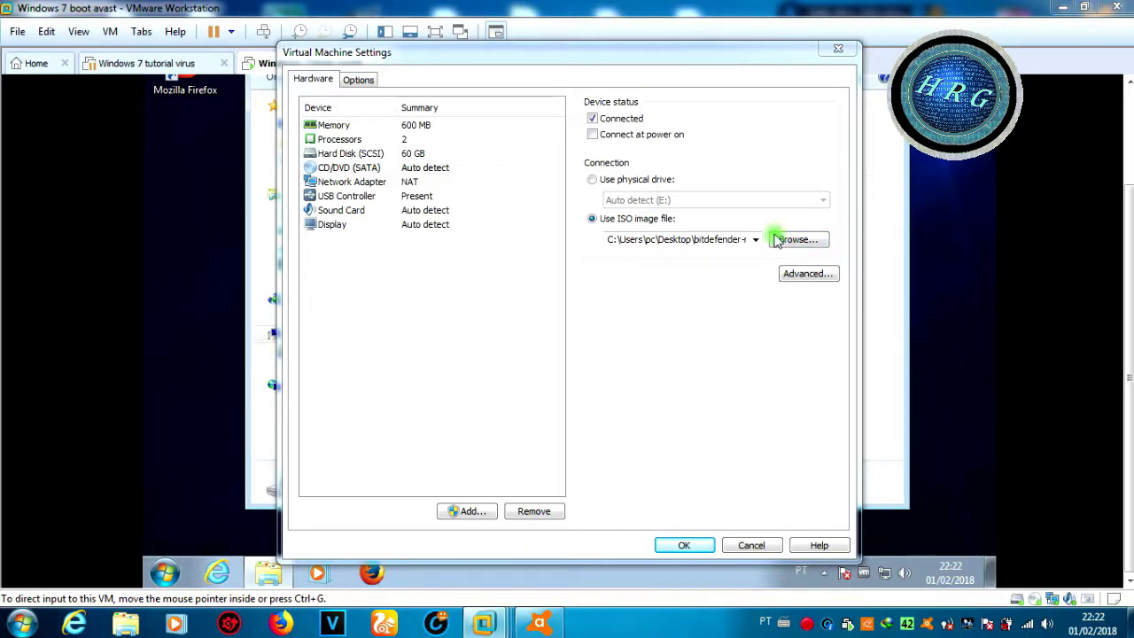
left_click(774, 239)
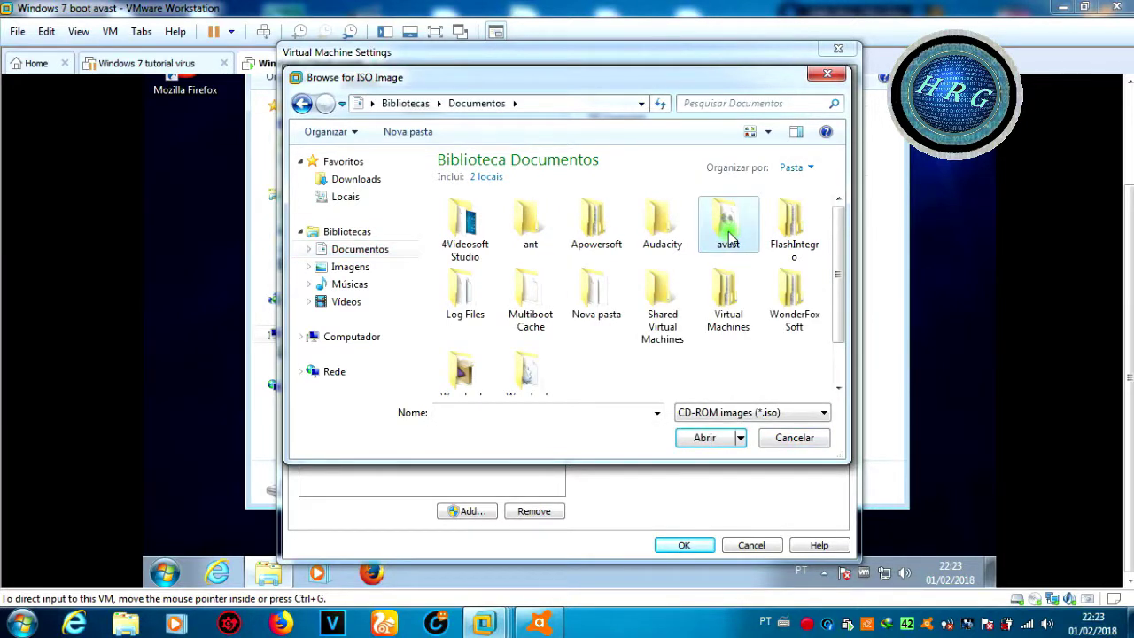
left_click(702, 438)
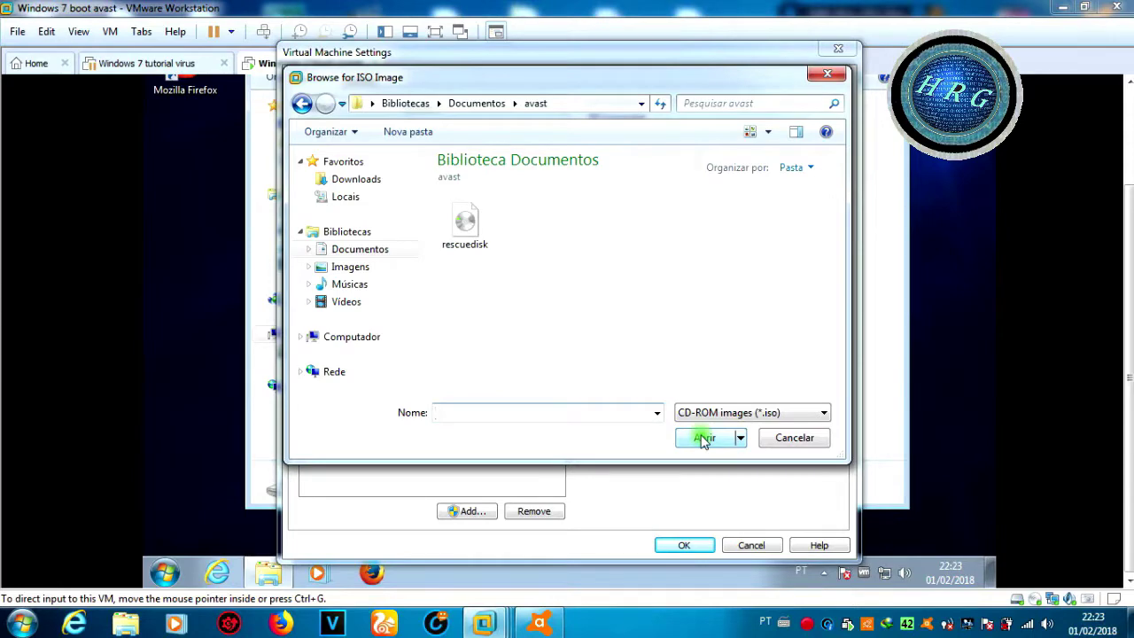
left_click(458, 243)
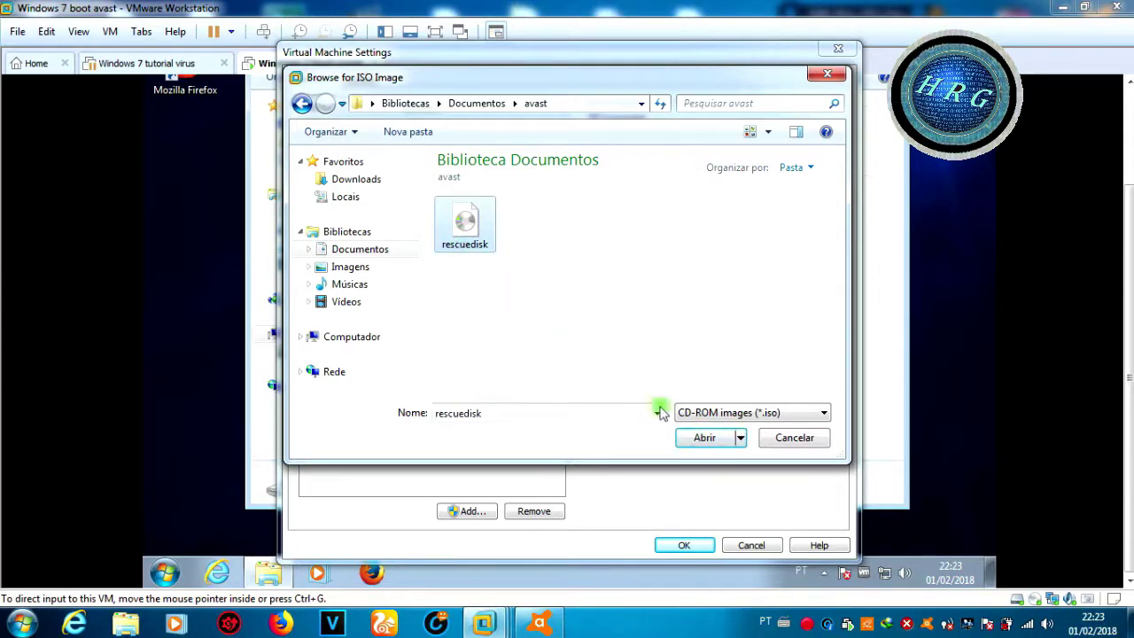
left_click(704, 439)
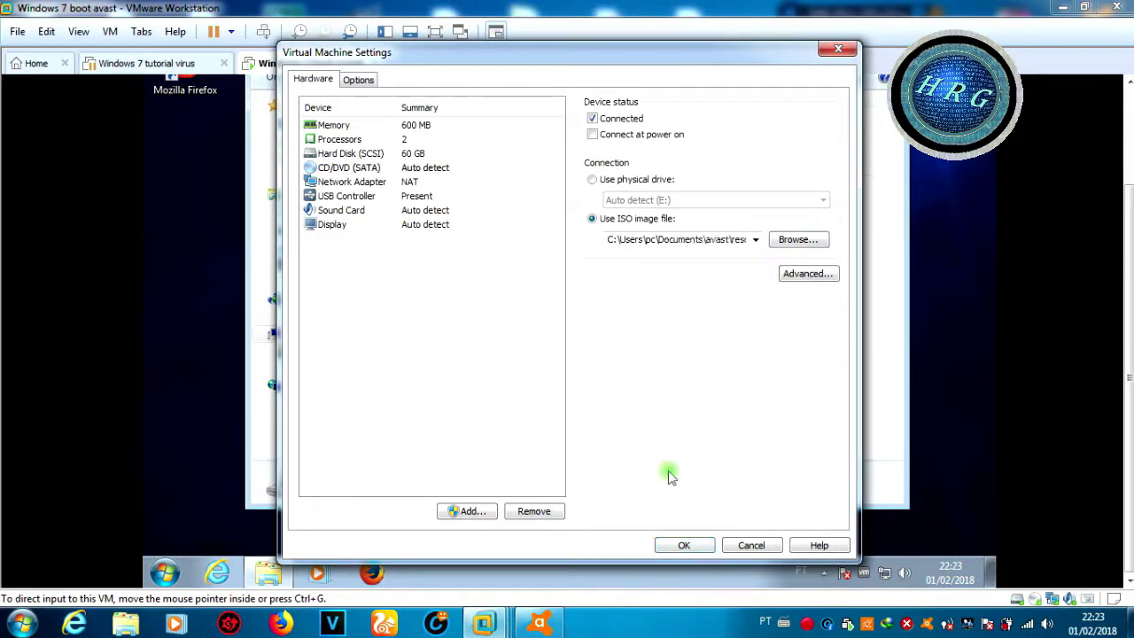
Apply the virtual machine settings and dismiss the AutoPlay window that opens for the guest's DVD drive.
left_click(678, 545)
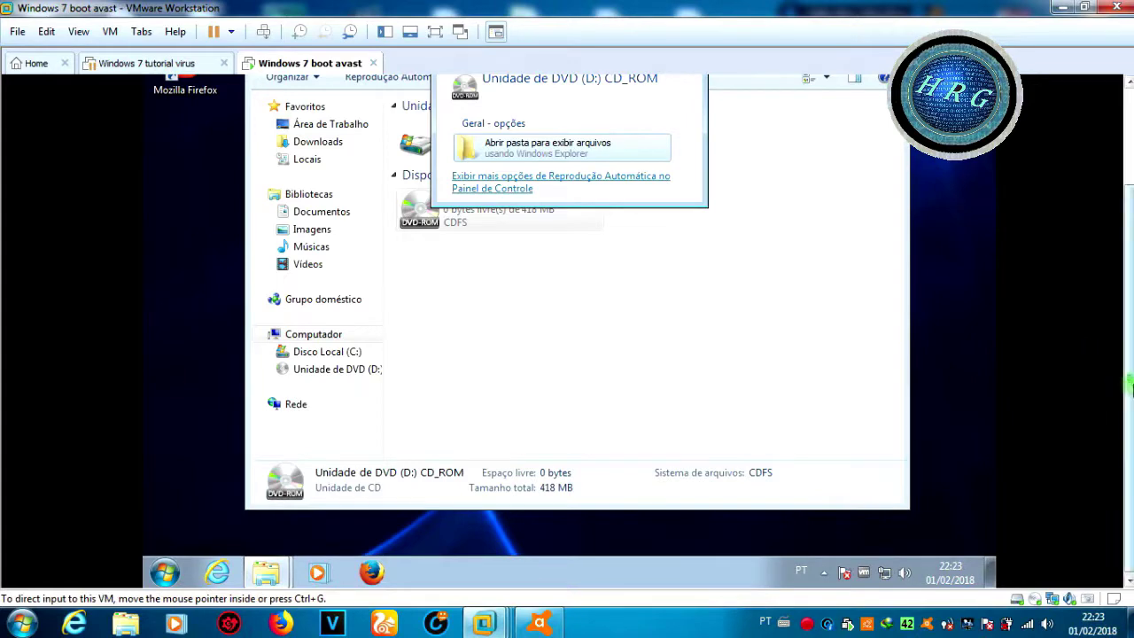
scroll(1118, 371, "up", 2)
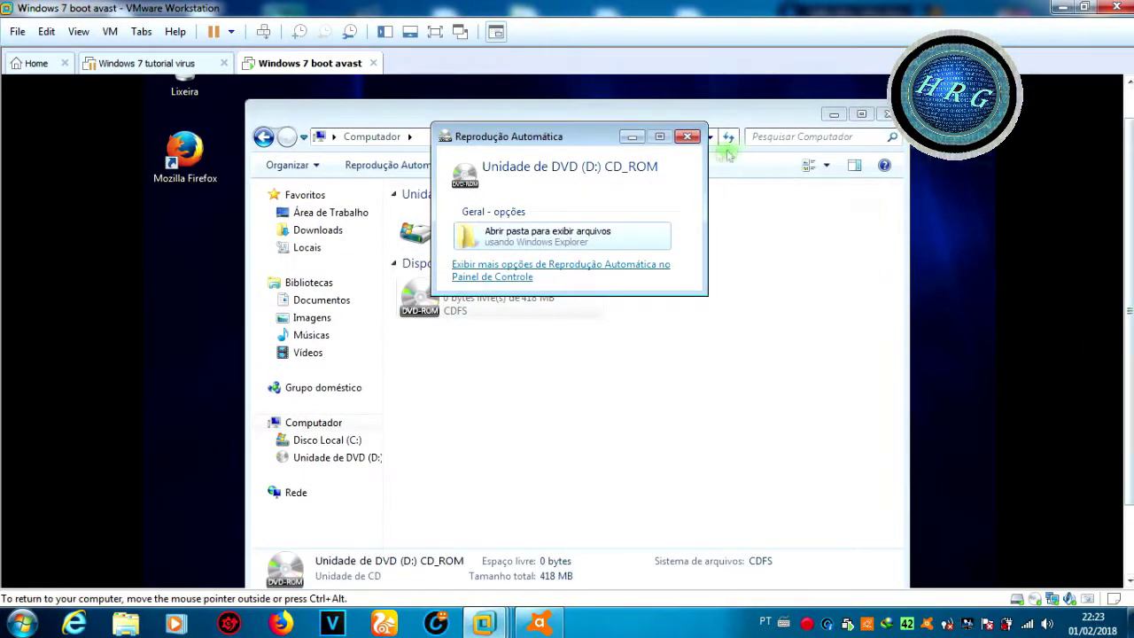
left_click(687, 136)
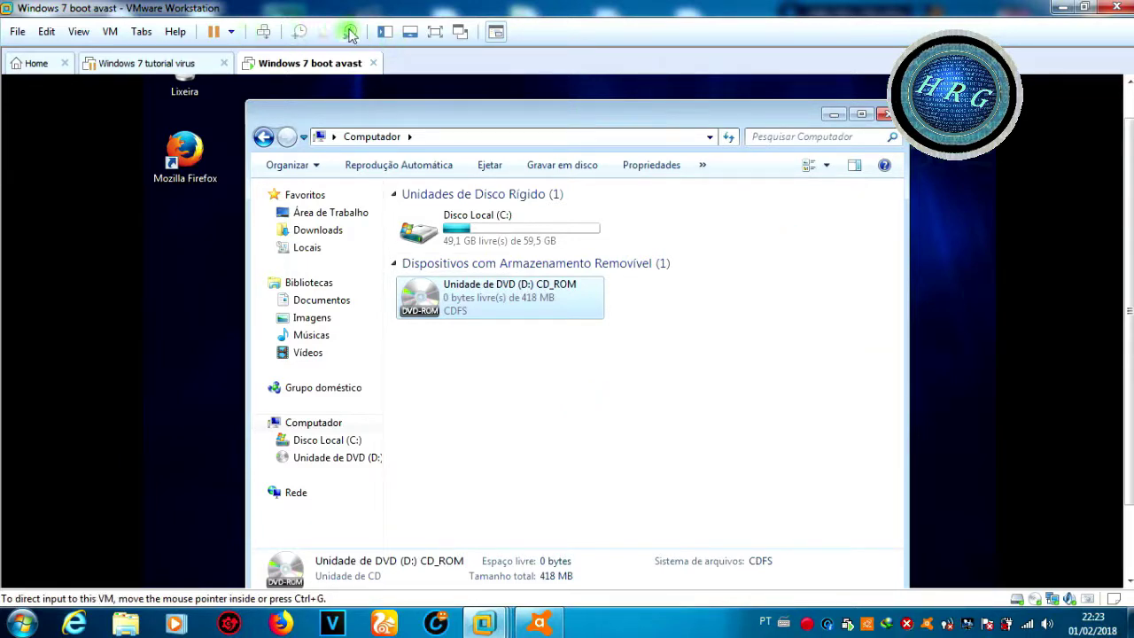
Show the virtual machine in full screen and restart its Windows 7 system, closing the Computer window first.
left_click(434, 33)
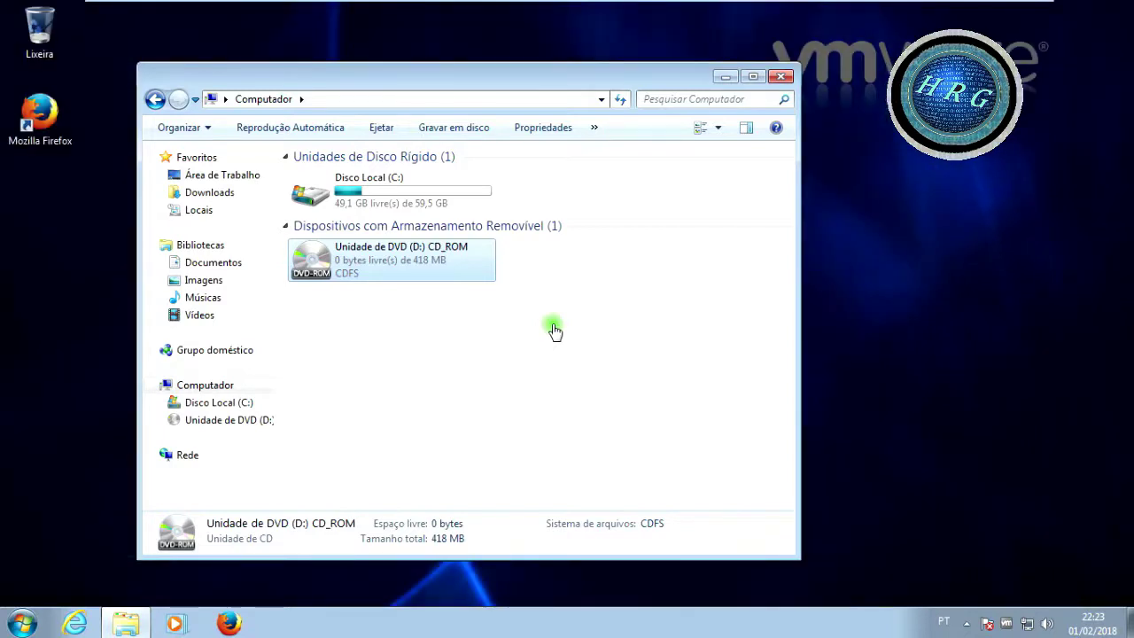
left_click(780, 78)
left_click(12, 613)
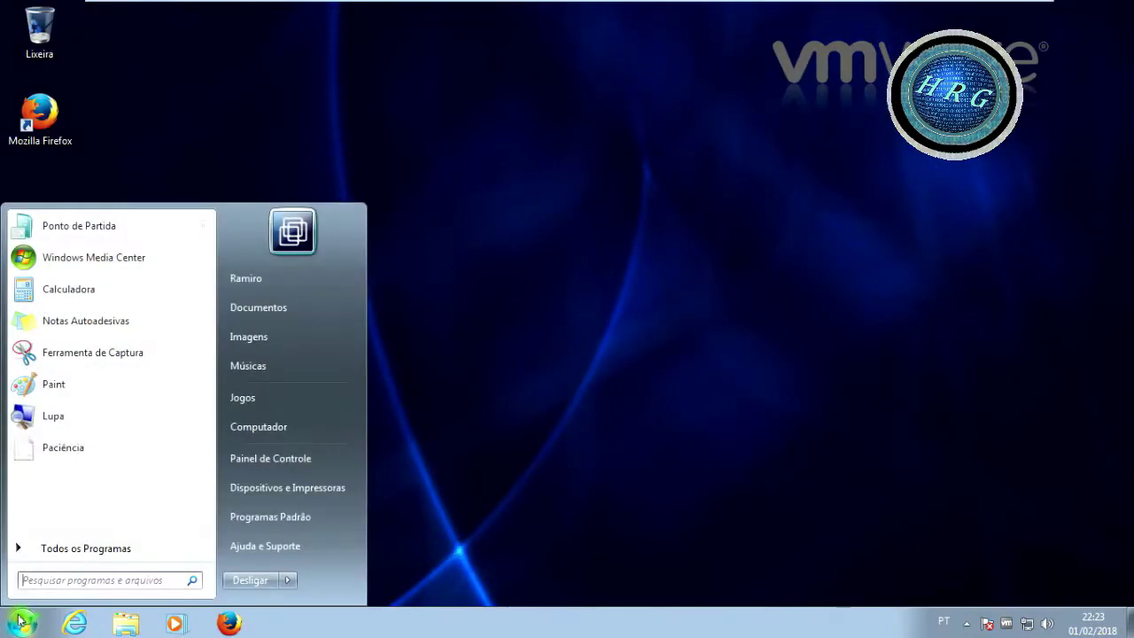
left_click(289, 580)
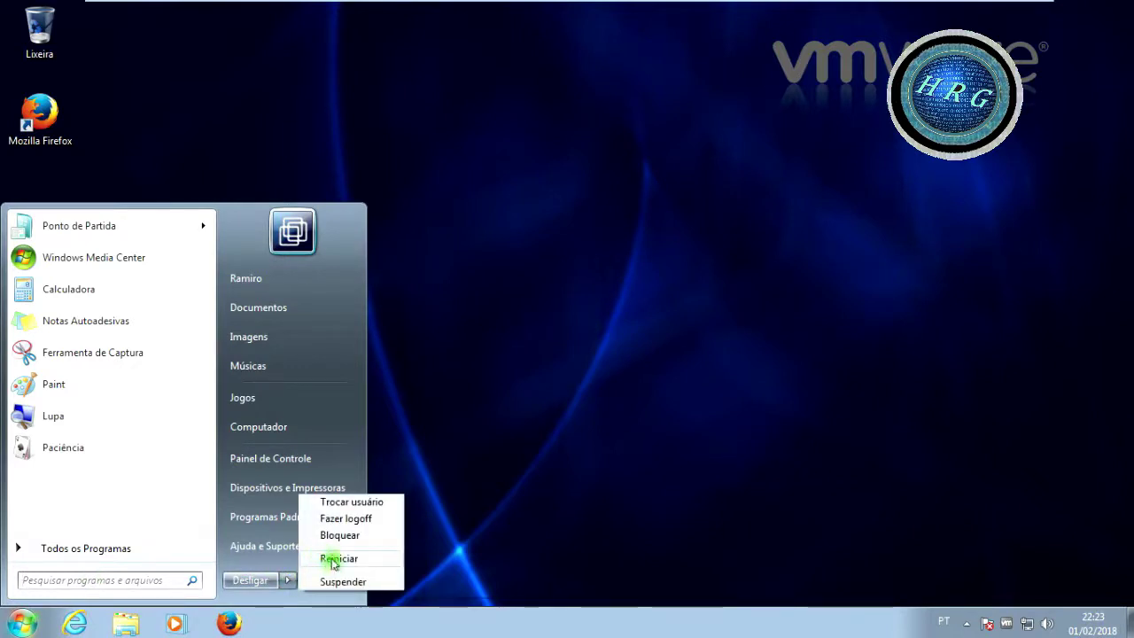
left_click(327, 558)
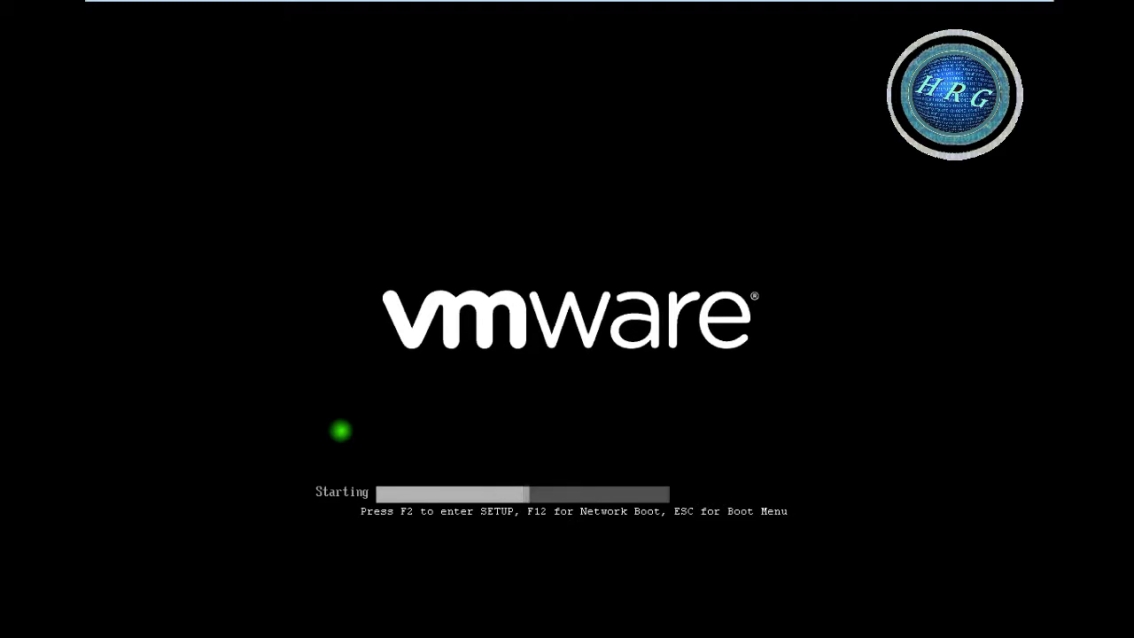
Enter the BIOS setup during the virtual machine's startup and show its boot order.
key("F2")
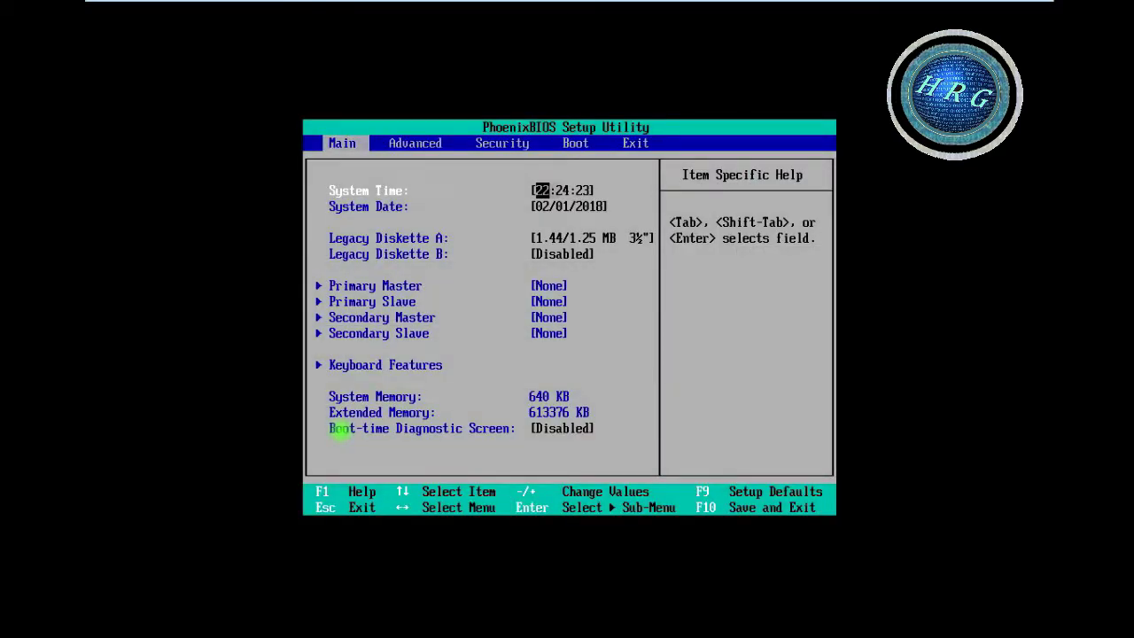
key("Right")
key("Right")
key("Right")
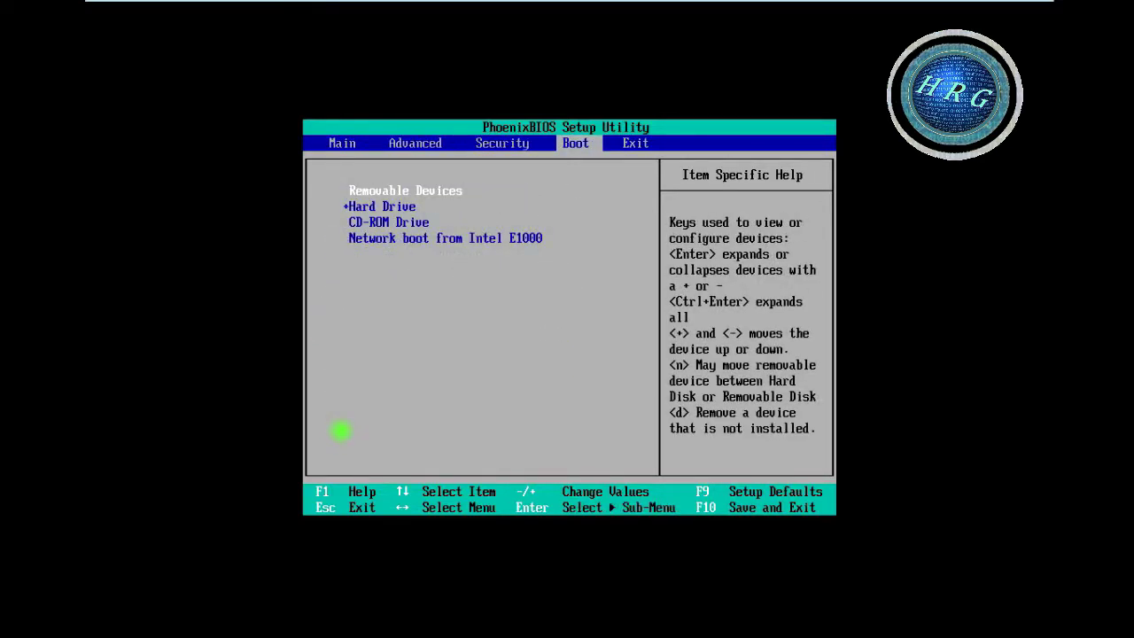
Try placing Removable Devices below Hard Drive and CD-ROM Drive below the network boot entry in the boot order.
key("Down")
key("Down")
key("Up")
key("Up")
key("minus")
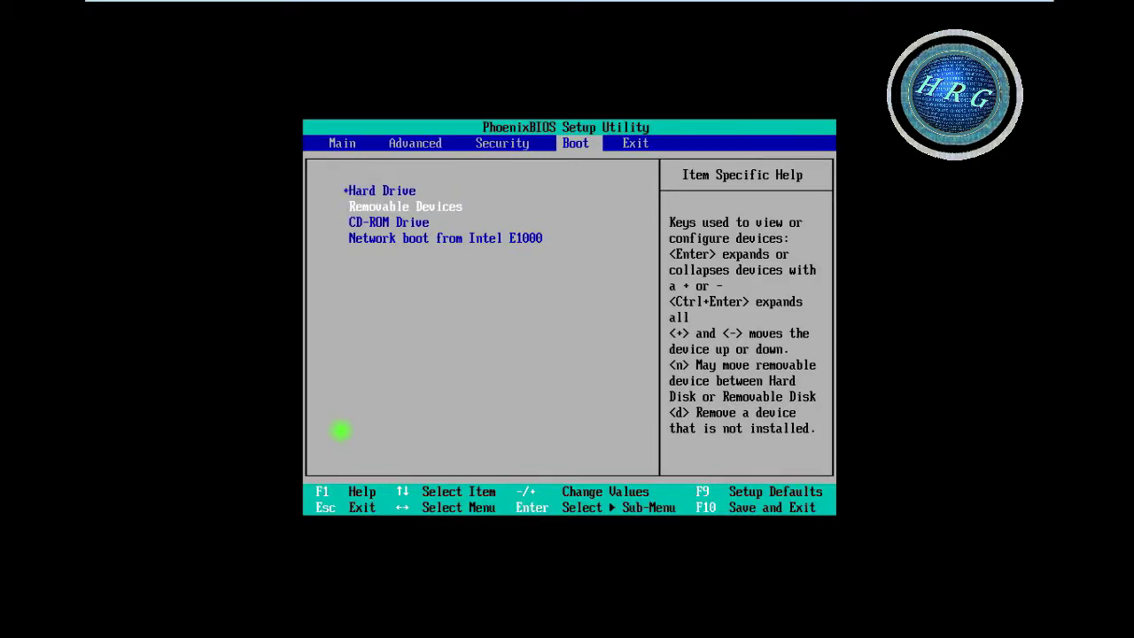
key("Down")
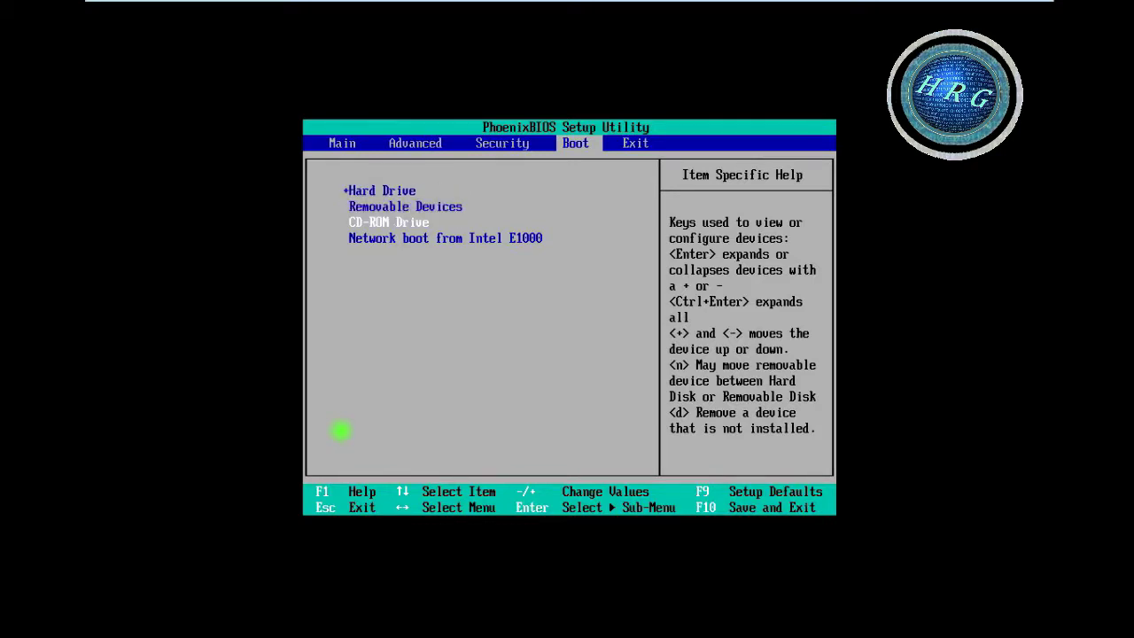
key("minus")
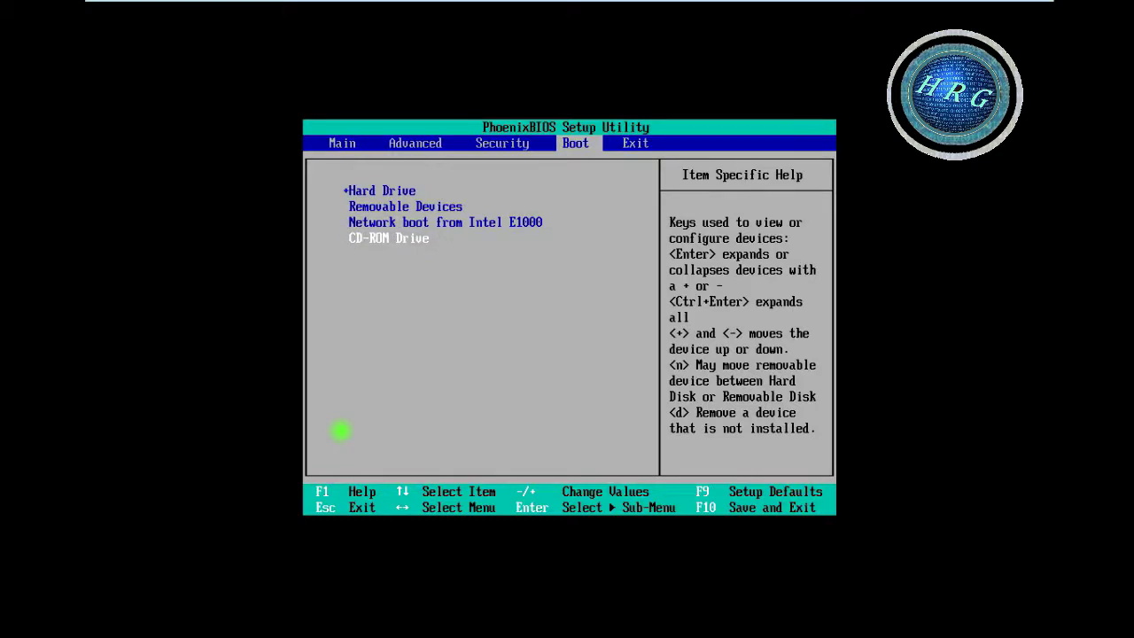
Move Hard Drive back below Removable Devices and the Intel E1000 network boot entry back below CD-ROM Drive.
key("Up")
key("Up")
key("Up")
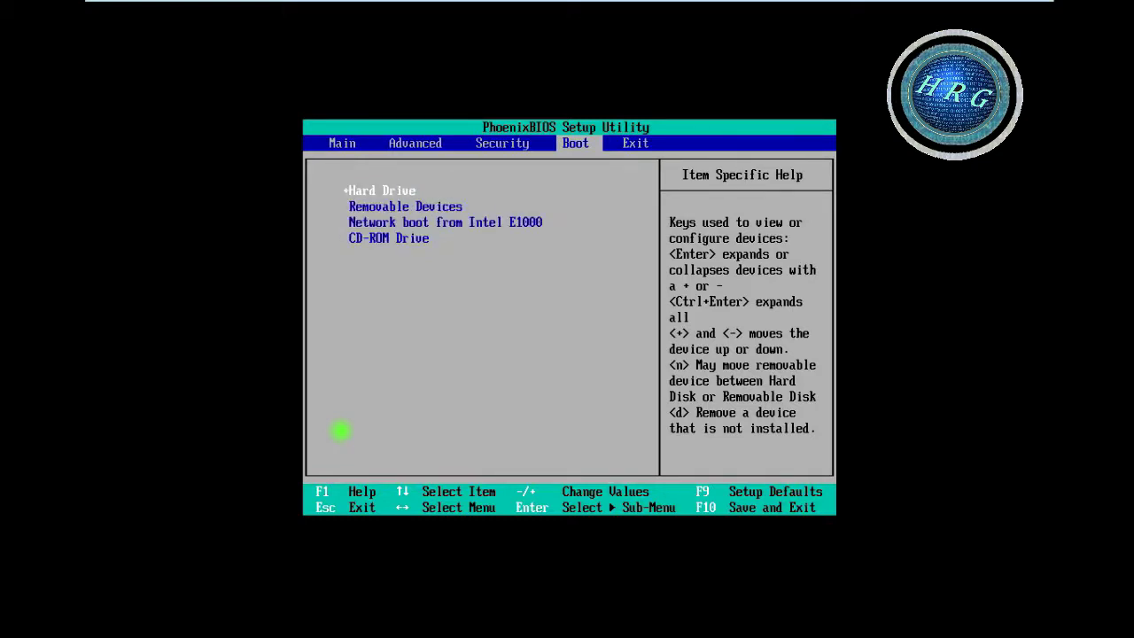
key("minus")
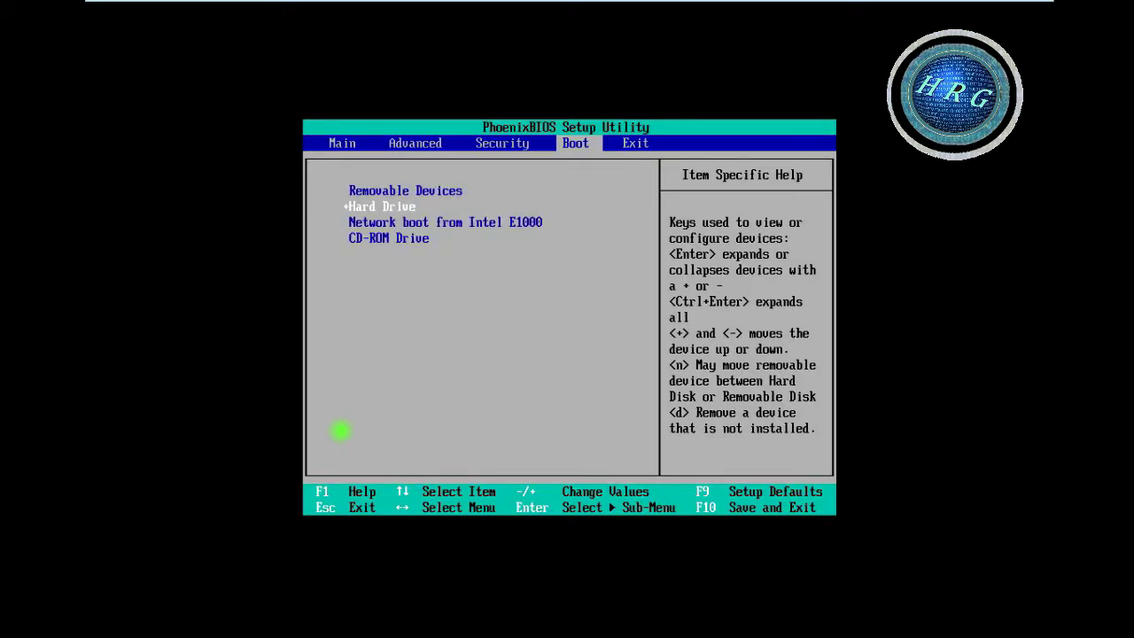
key("Down")
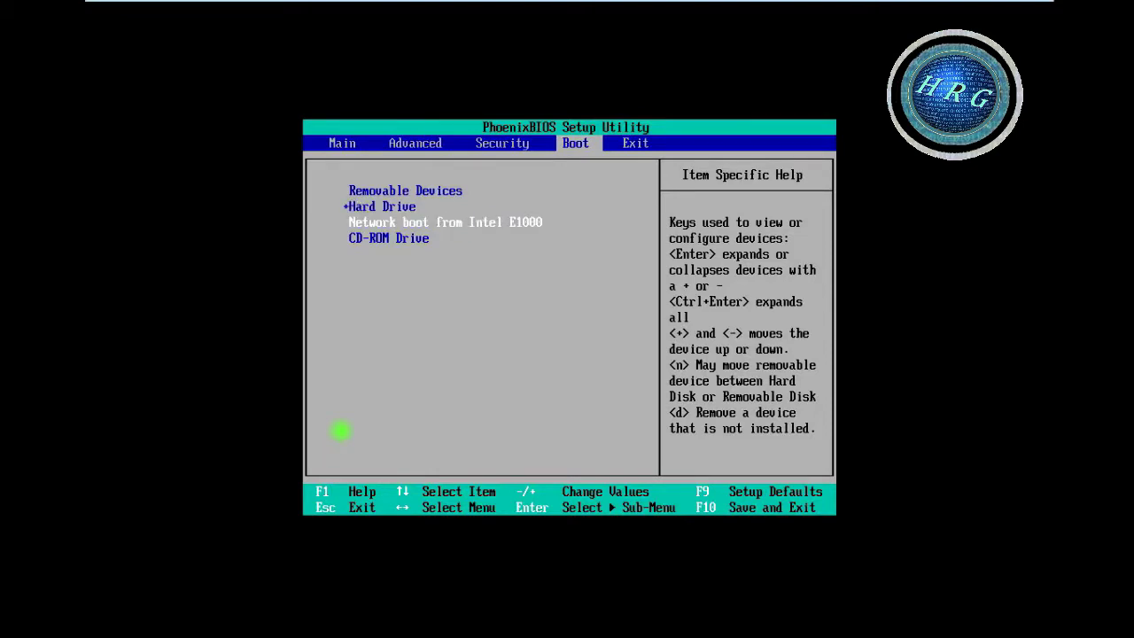
key("minus")
Make CD-ROM Drive the first boot device, followed by Hard Drive, Removable Devices and network boot.
key("Up")
key("Up")
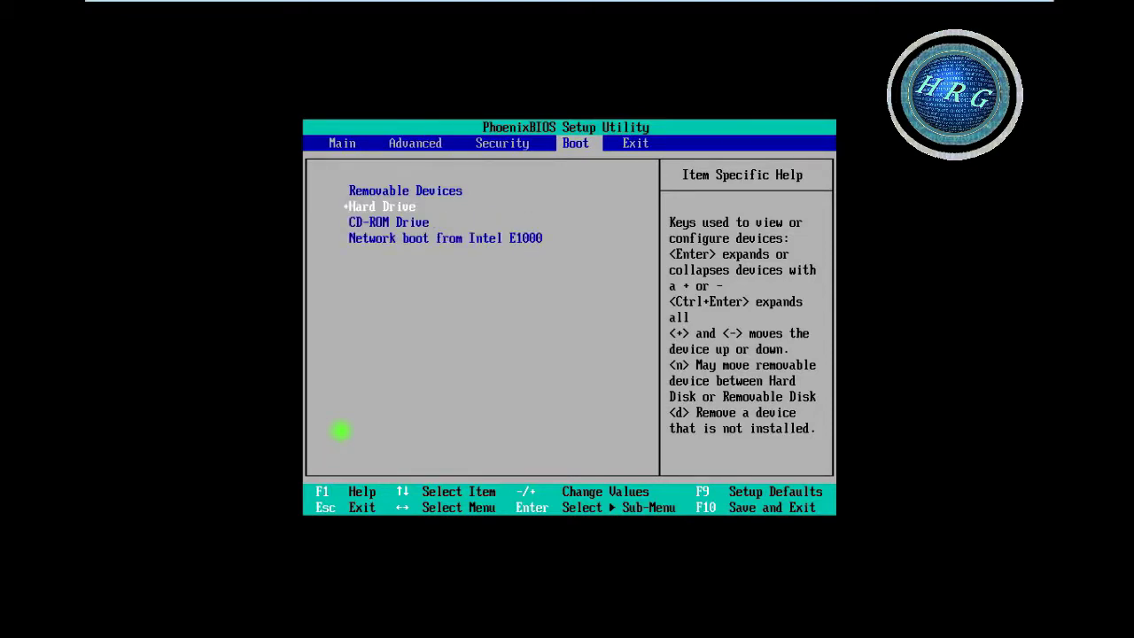
key("minus")
key("Up")
key("Up")
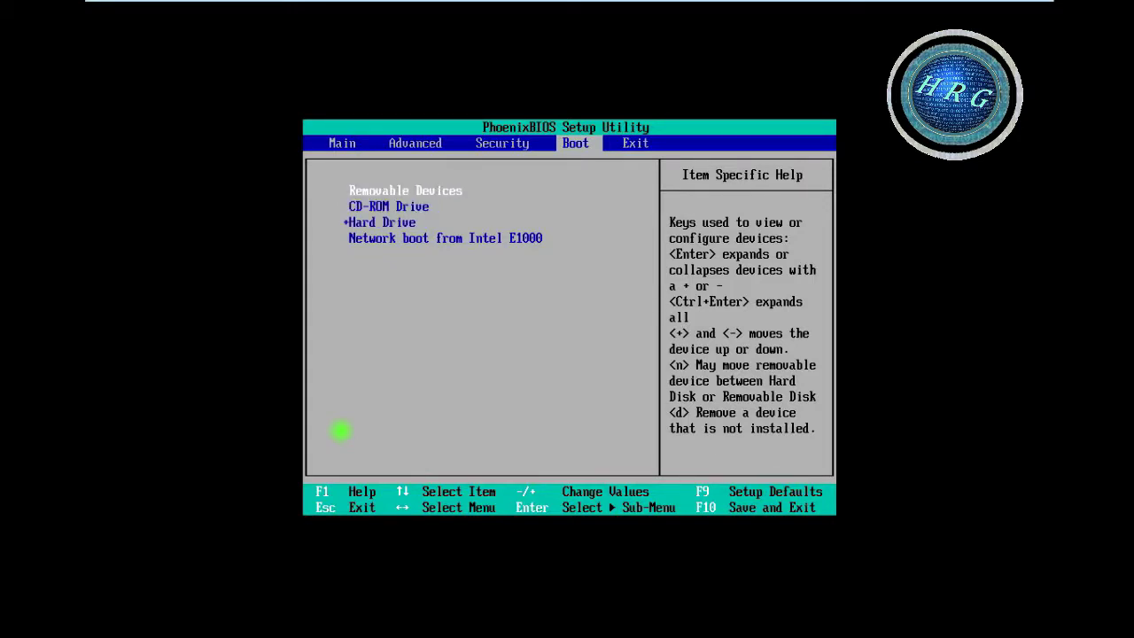
key("minus")
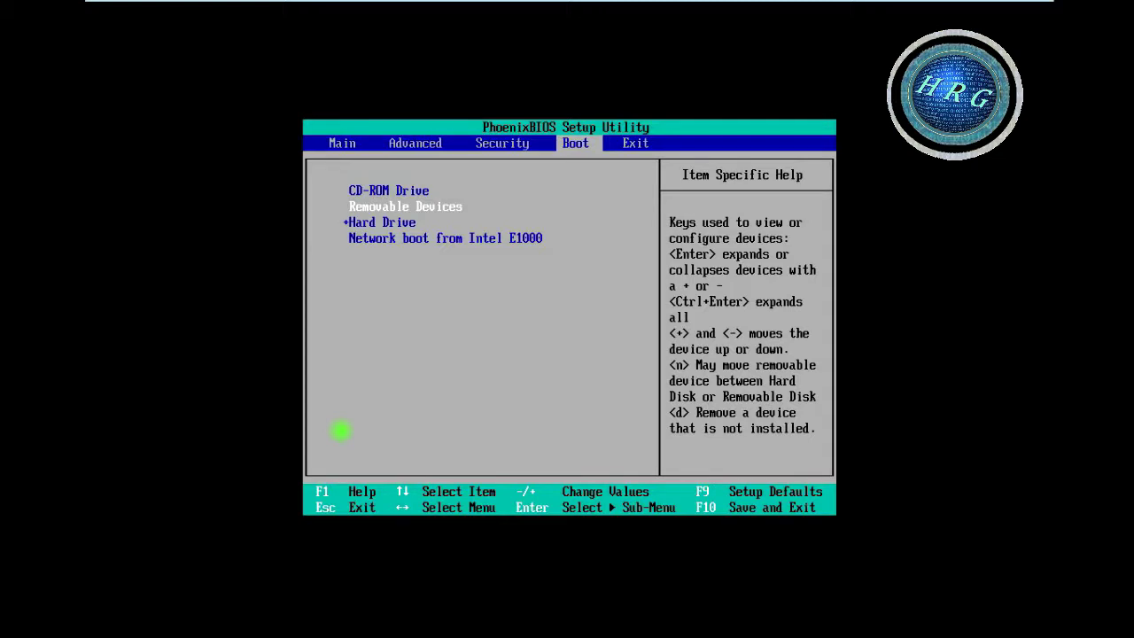
key("minus")
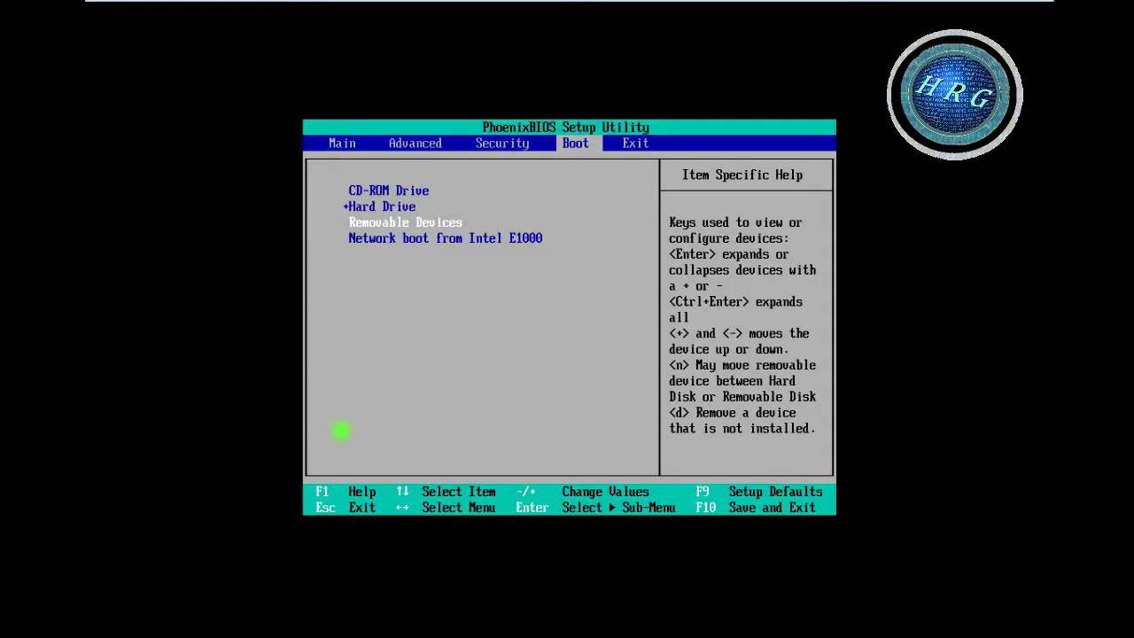
key("Up")
key("Up")
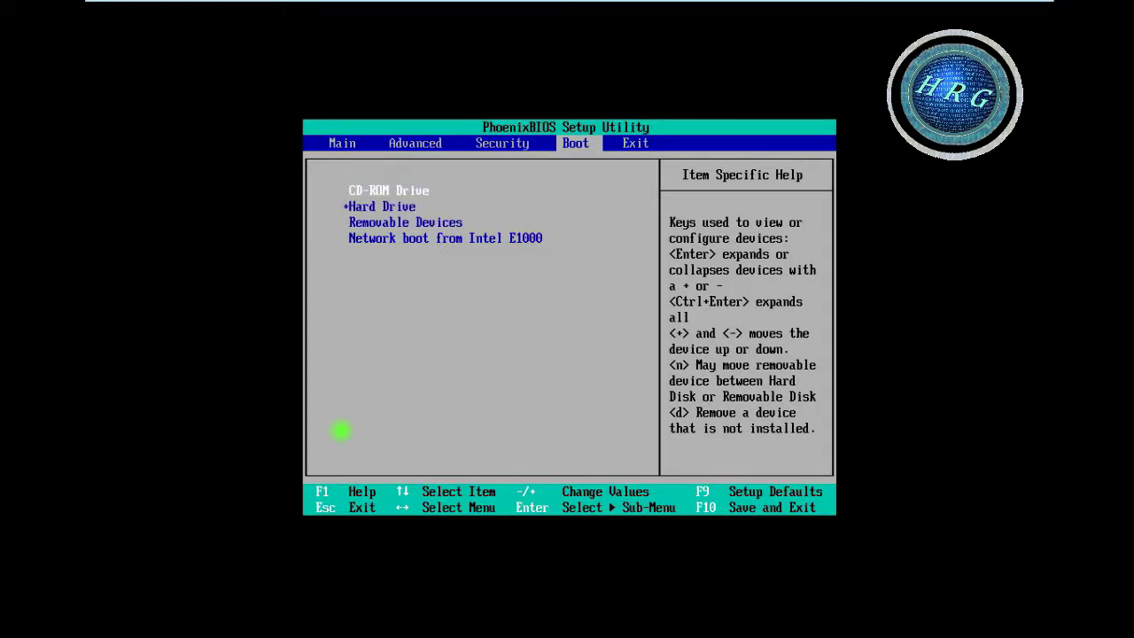
Save the BIOS configuration, exit the setup and boot the virtual machine from the rescue disc.
key("Down")
key("F10")
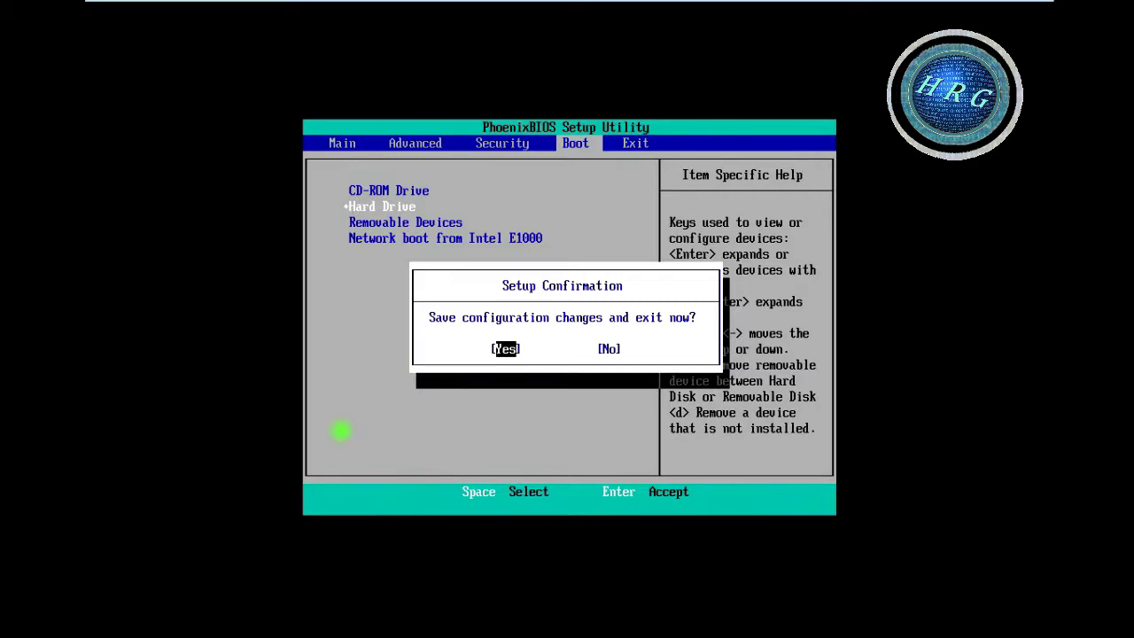
key("Return")
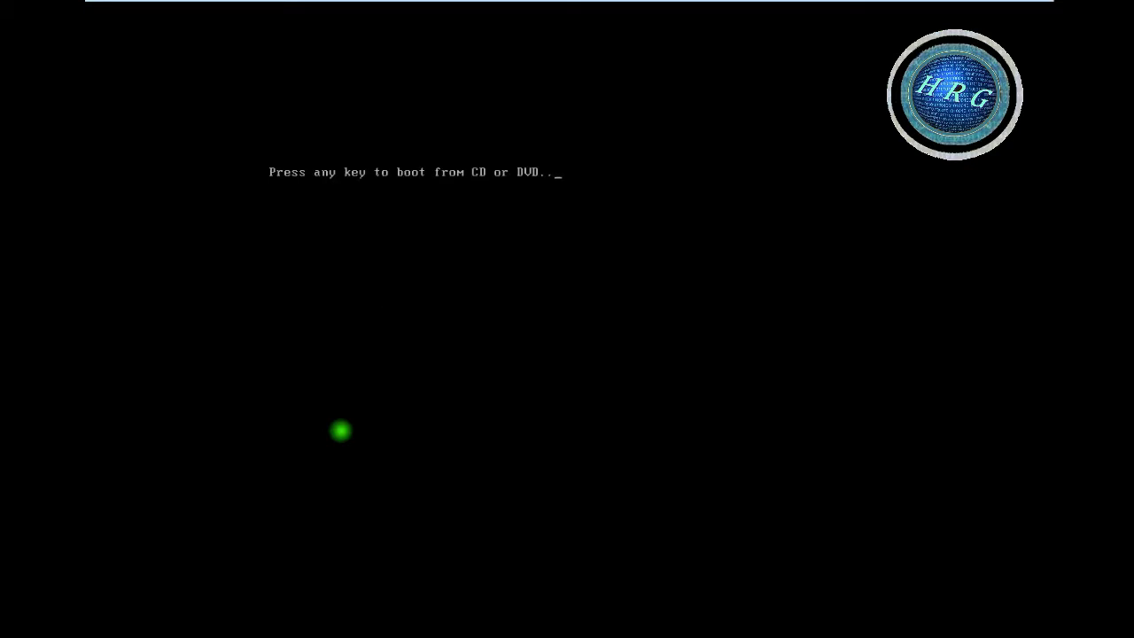
key("Return")
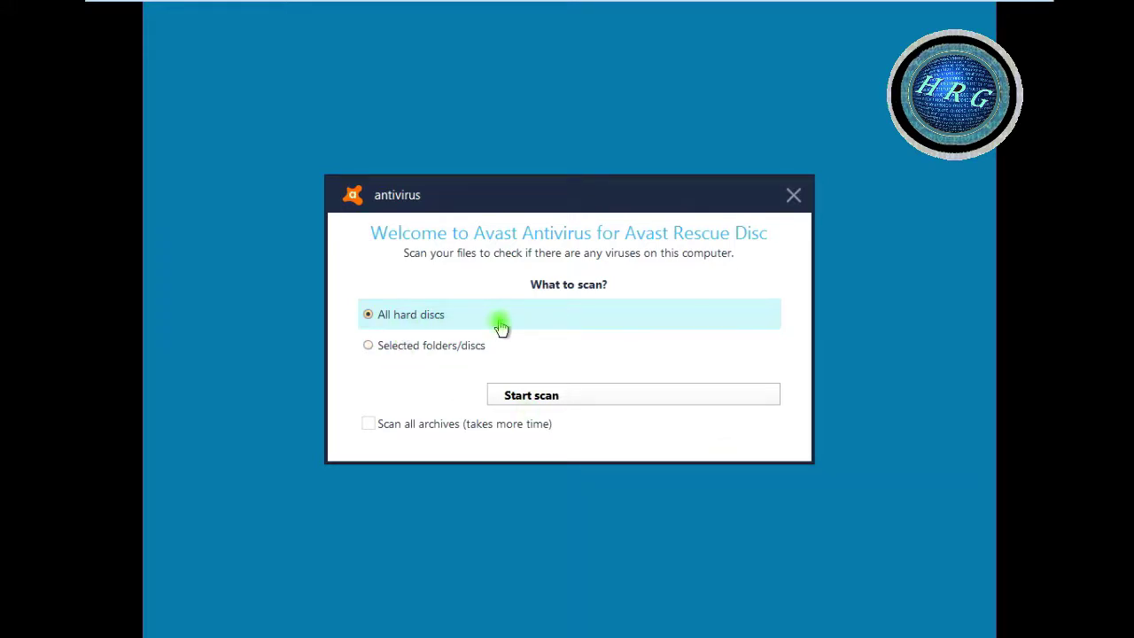
Examine the drives and folders offered for a scan of selected folders/discs without choosing any.
left_click(370, 346)
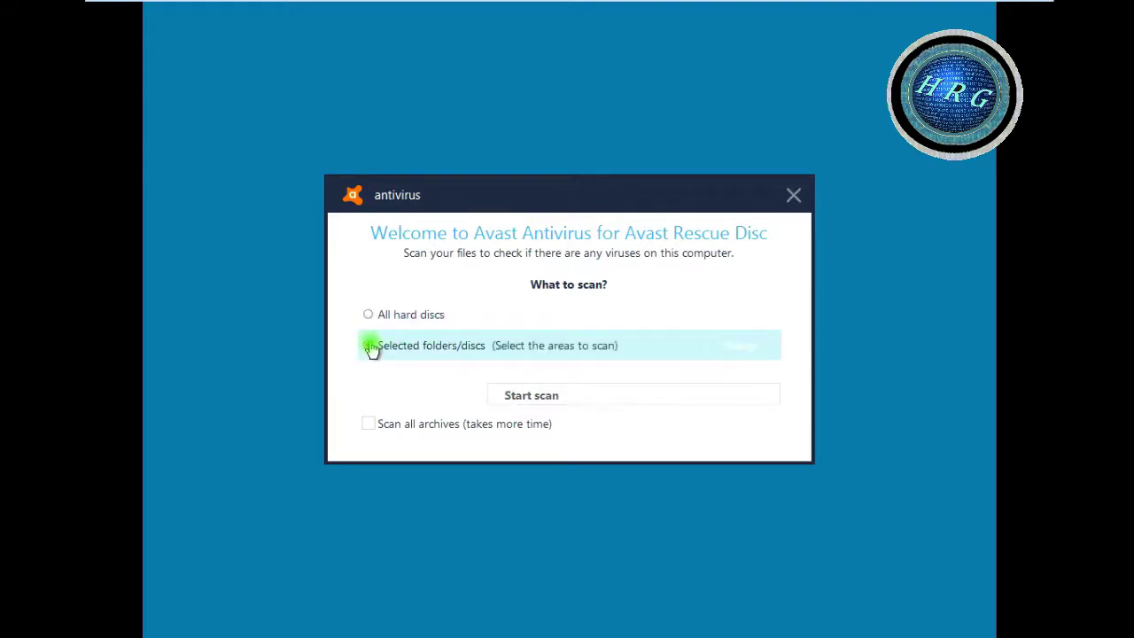
left_click(724, 354)
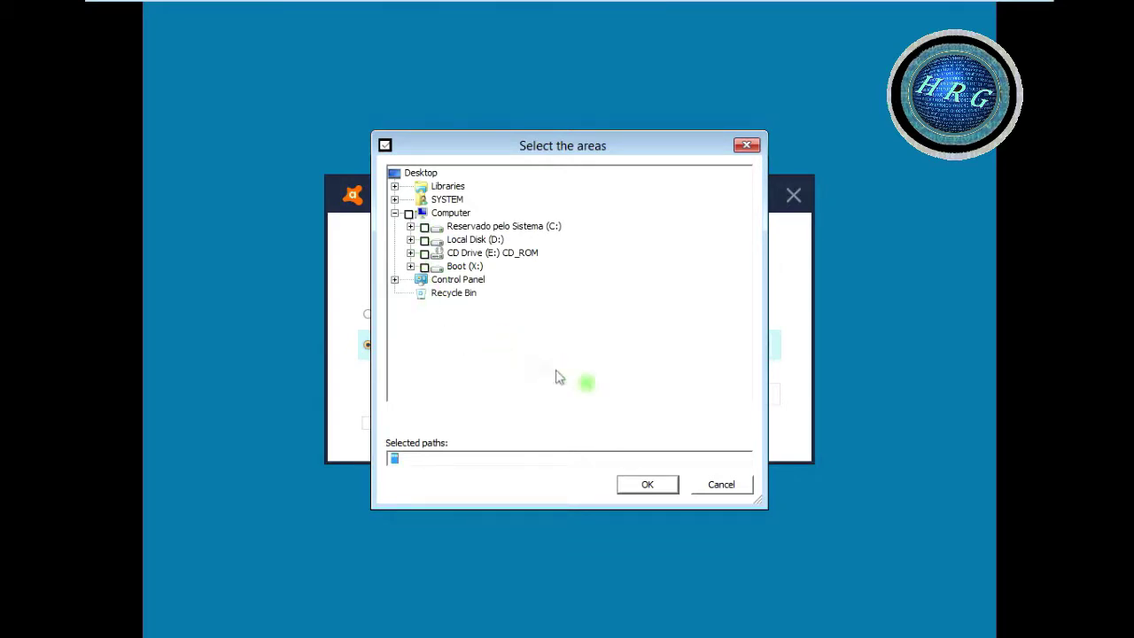
left_click(721, 485)
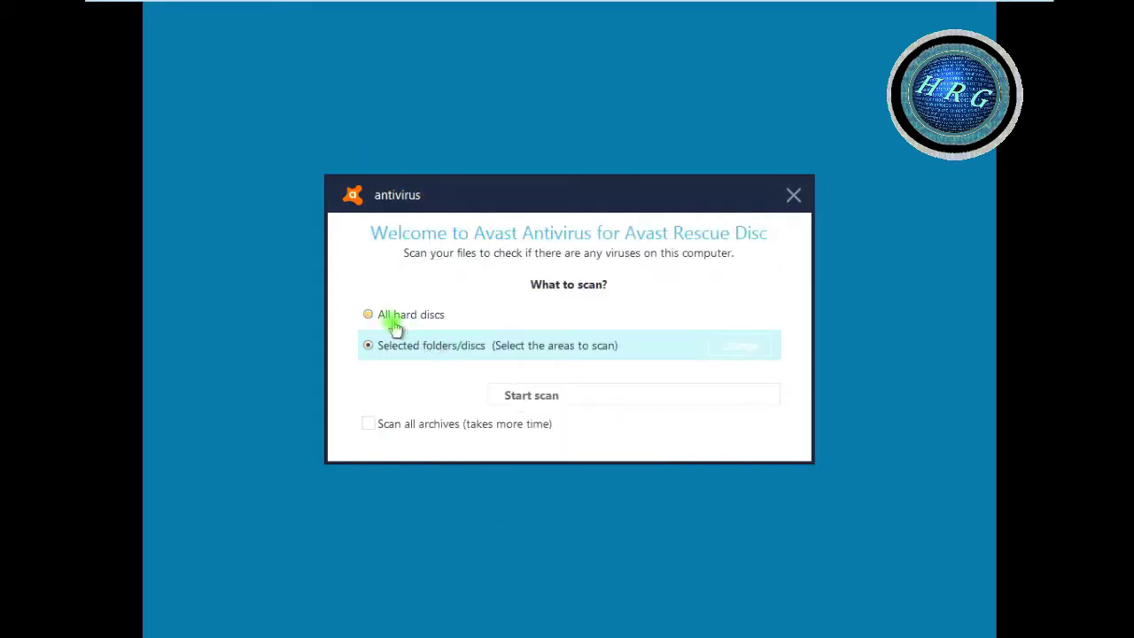
Set the Avast scan to cover all hard discs and start it.
left_click(370, 316)
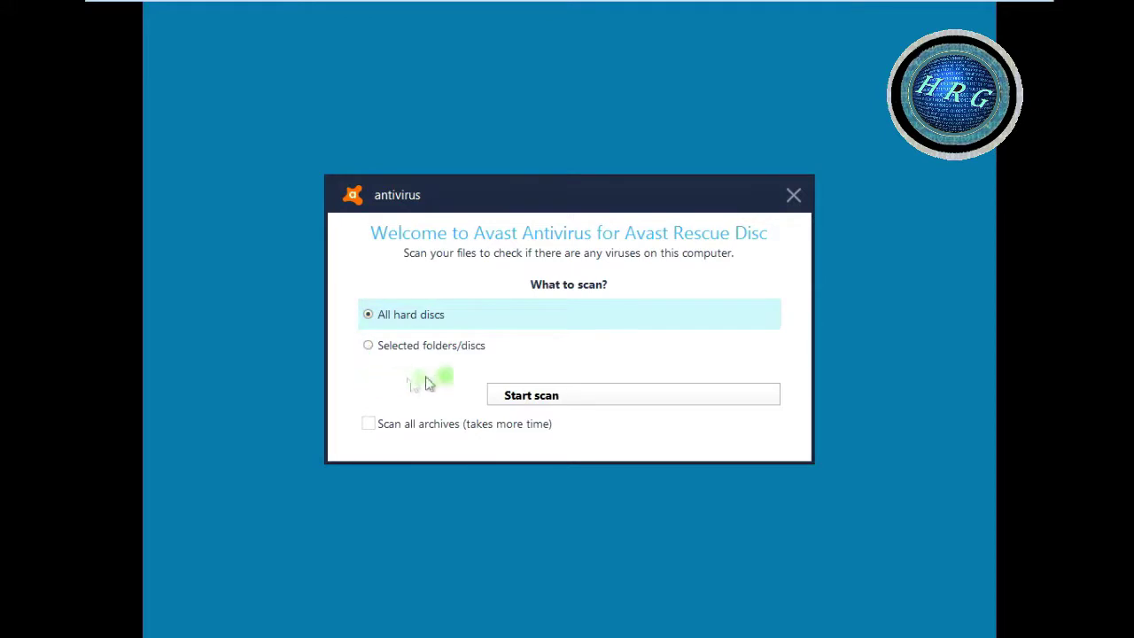
left_click(554, 400)
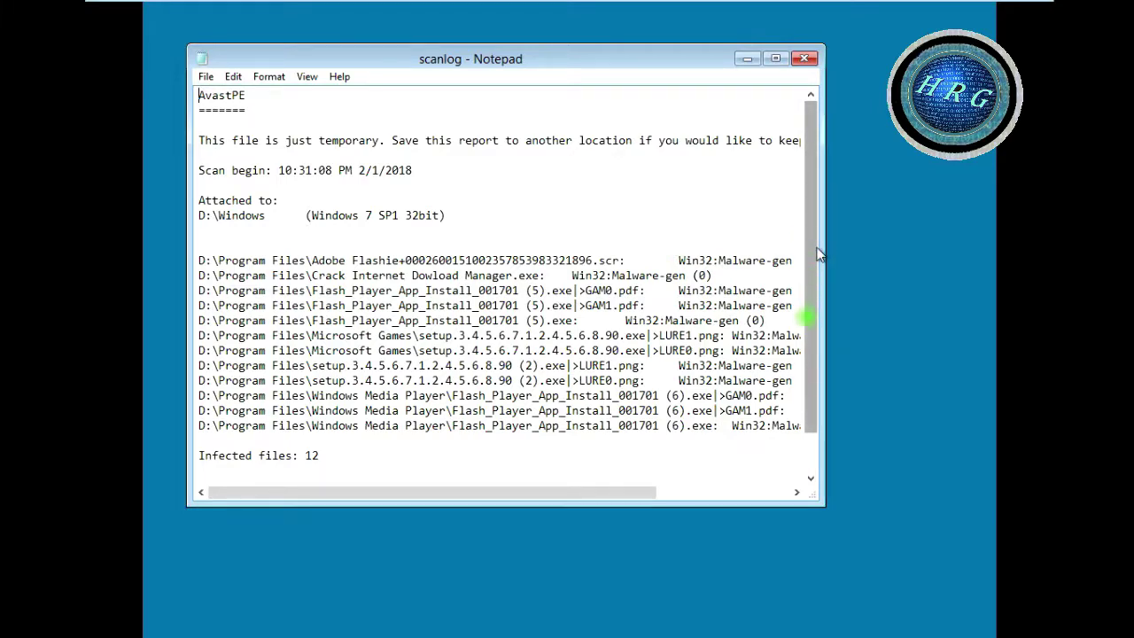
Enlarge the scanlog window and examine the scan start time and the list of infected files.
left_click_drag(801, 316, 844, 236)
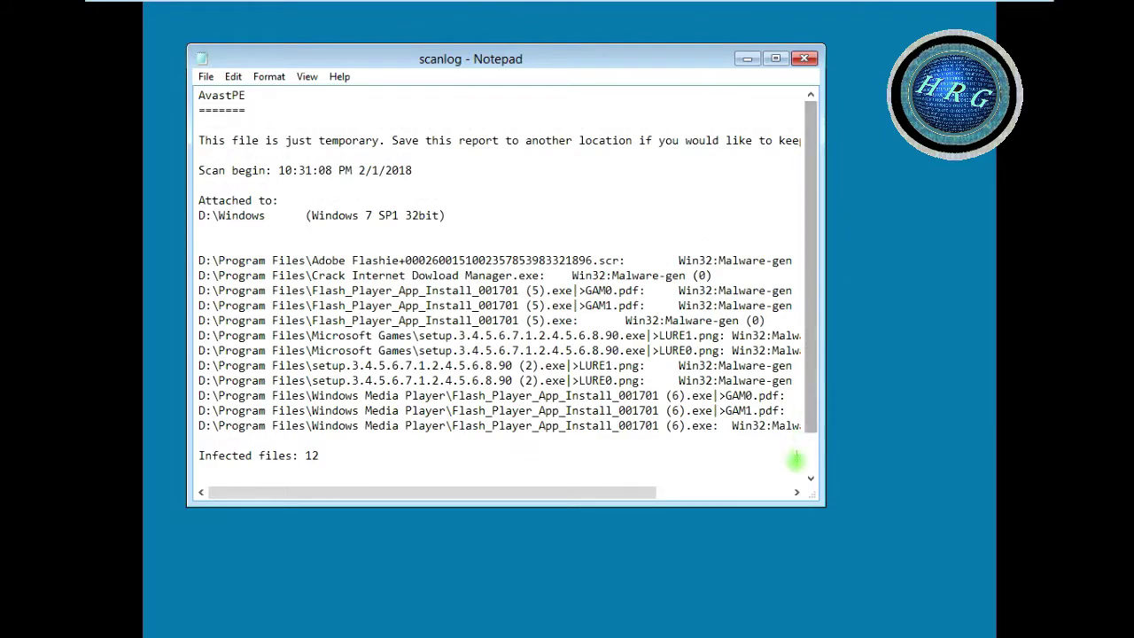
left_click_drag(822, 502, 995, 530)
scroll(655, 469, "down", 1)
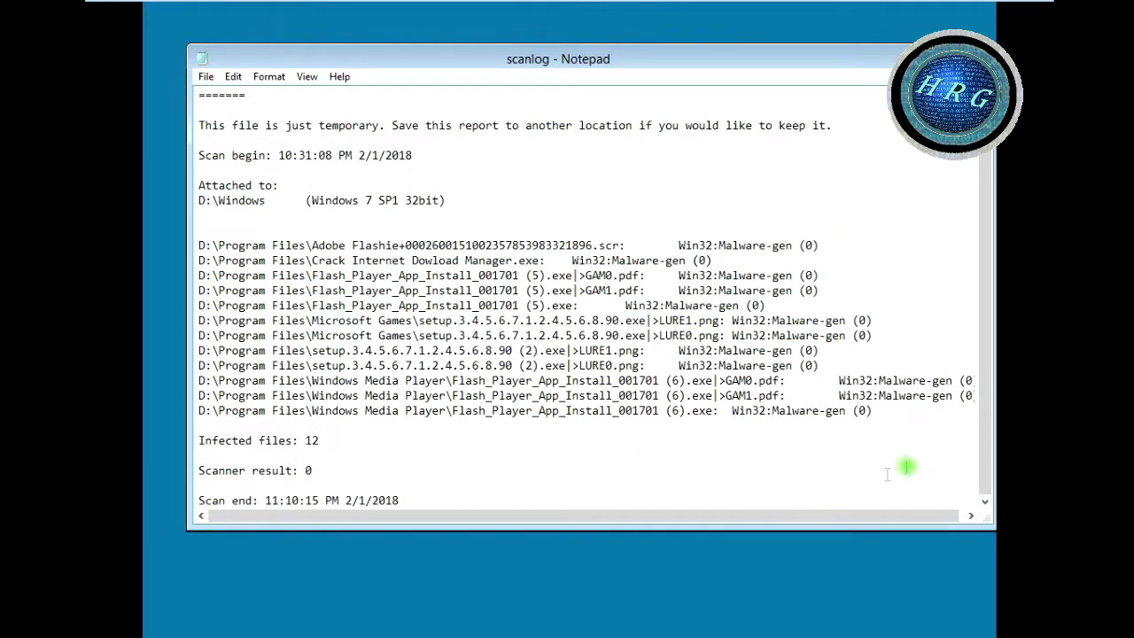
left_click_drag(983, 517, 995, 524)
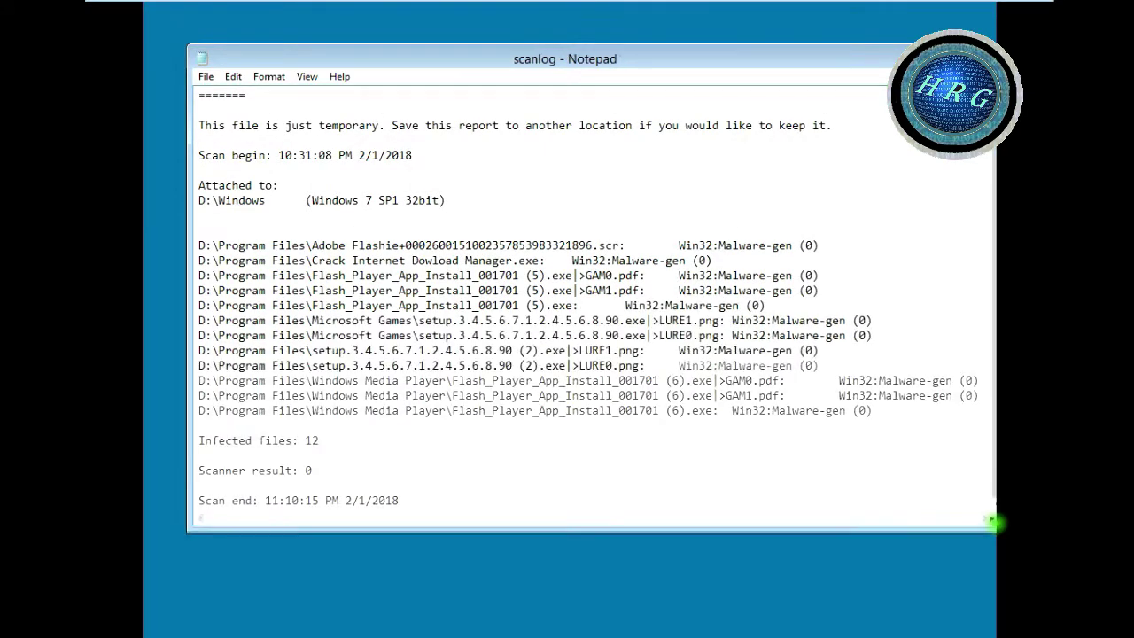
left_click_drag(204, 155, 198, 170)
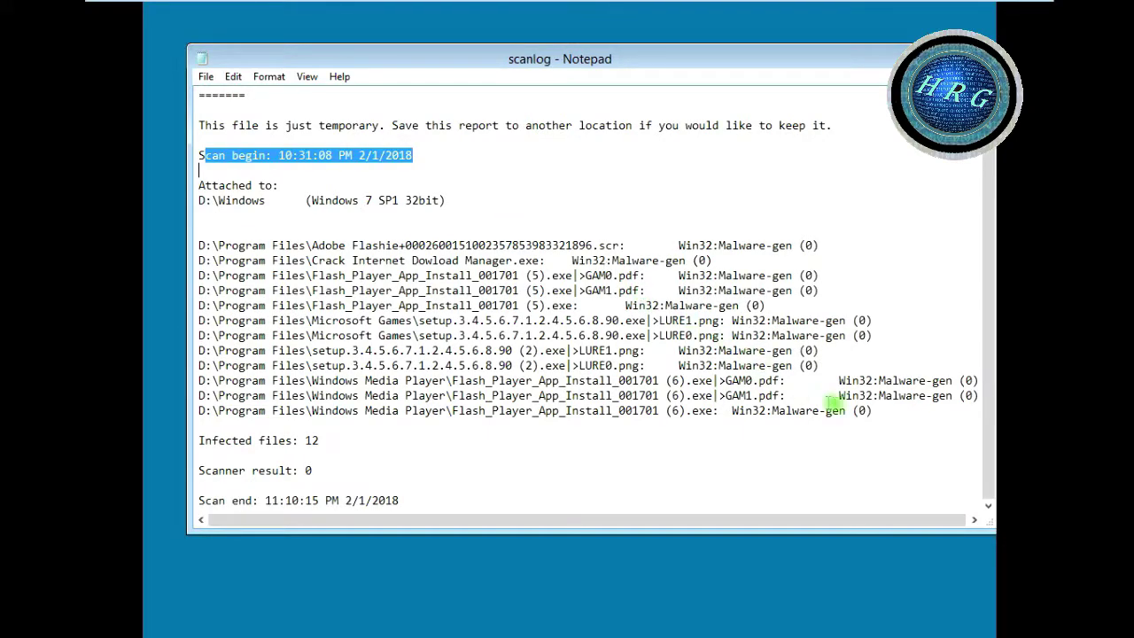
left_click_drag(873, 411, 252, 230)
left_click(253, 230)
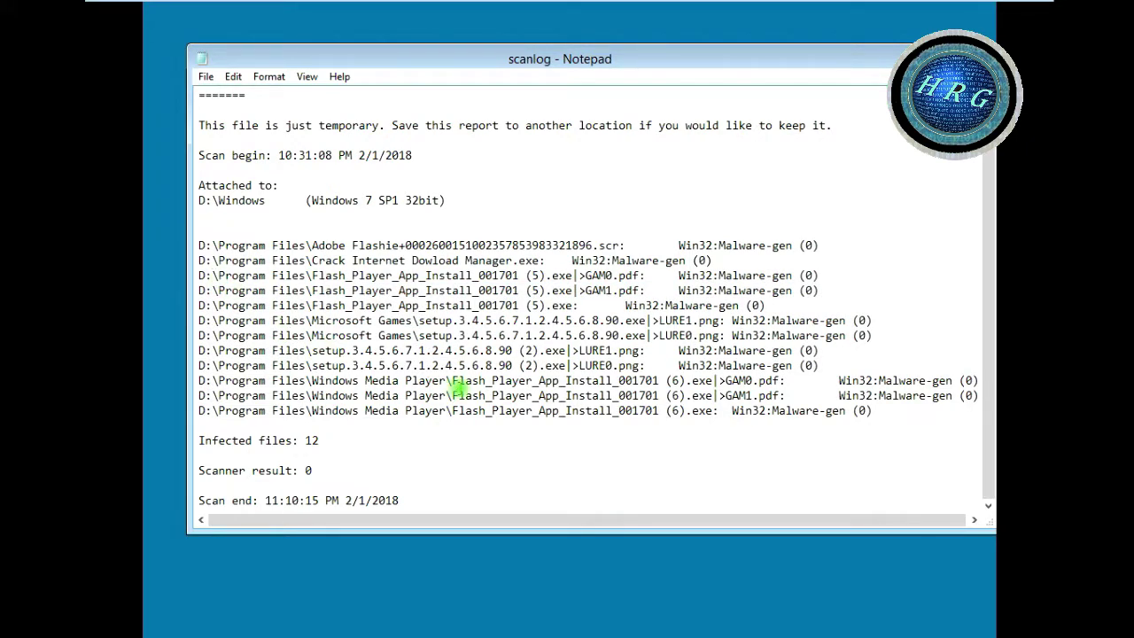
Save the scan report as "scanlog avast" in the user's My Documents folder on Local Disk (D:).
left_click(204, 78)
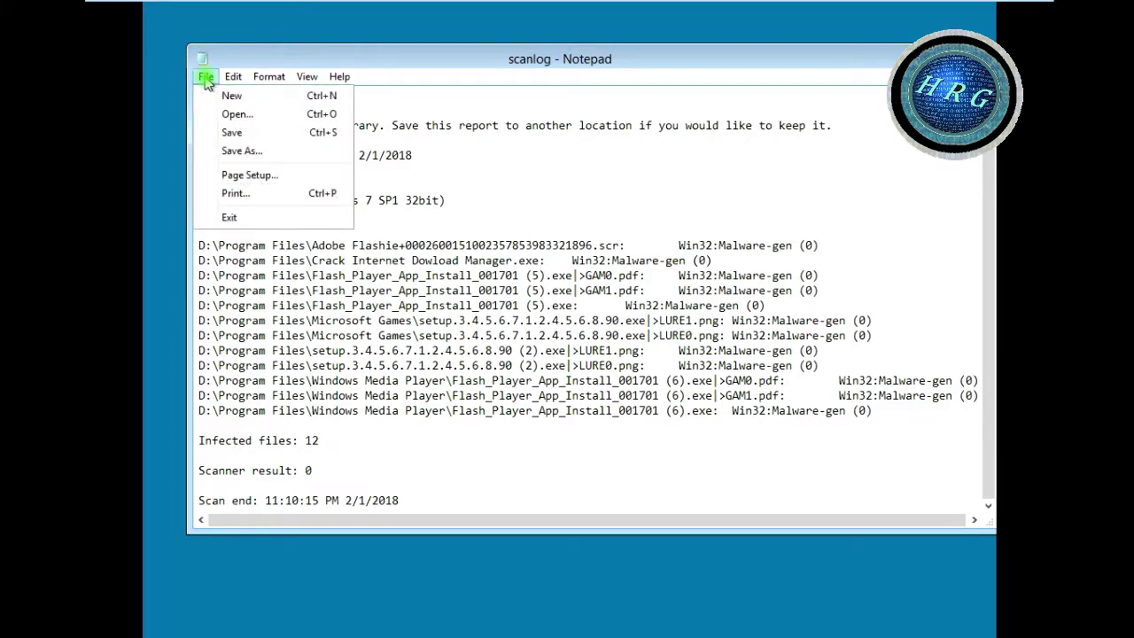
left_click(232, 149)
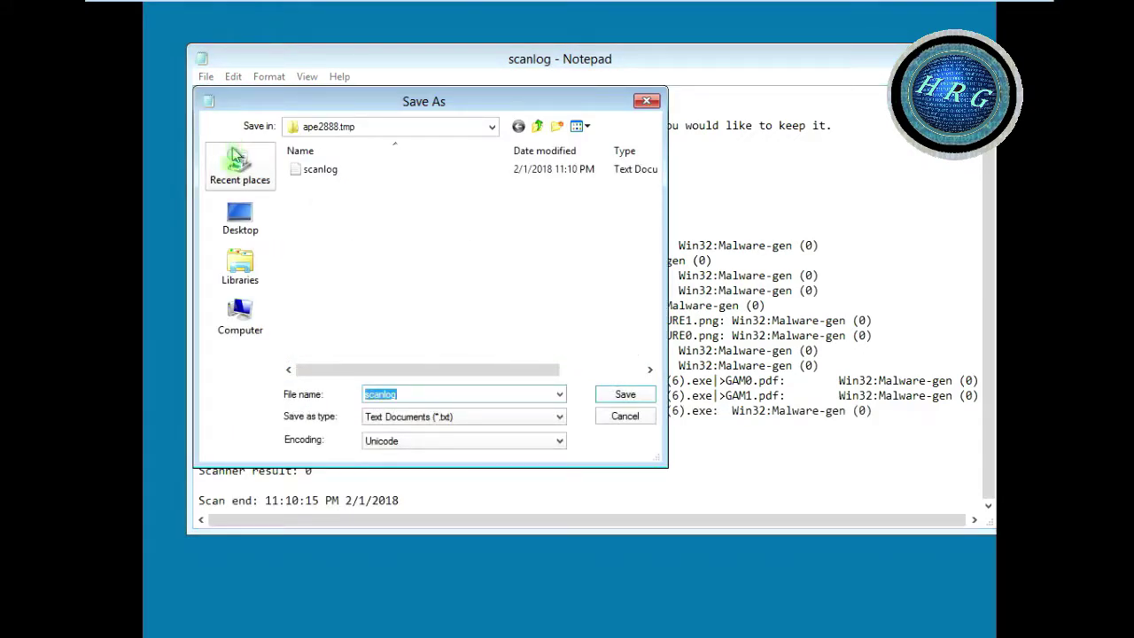
left_click(239, 308)
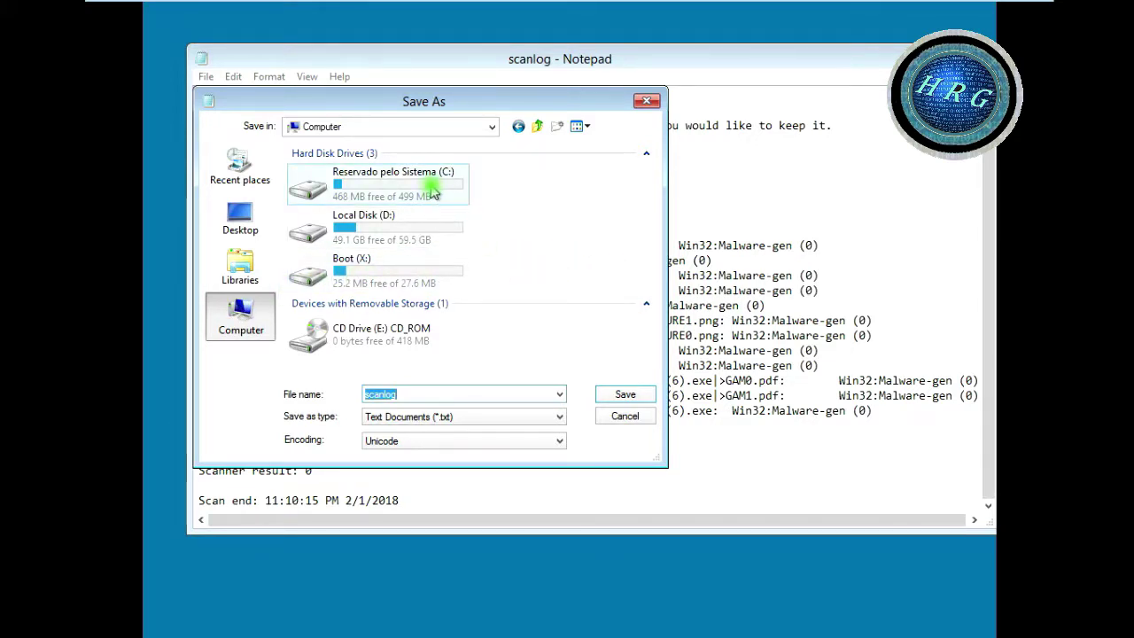
double_click(427, 224)
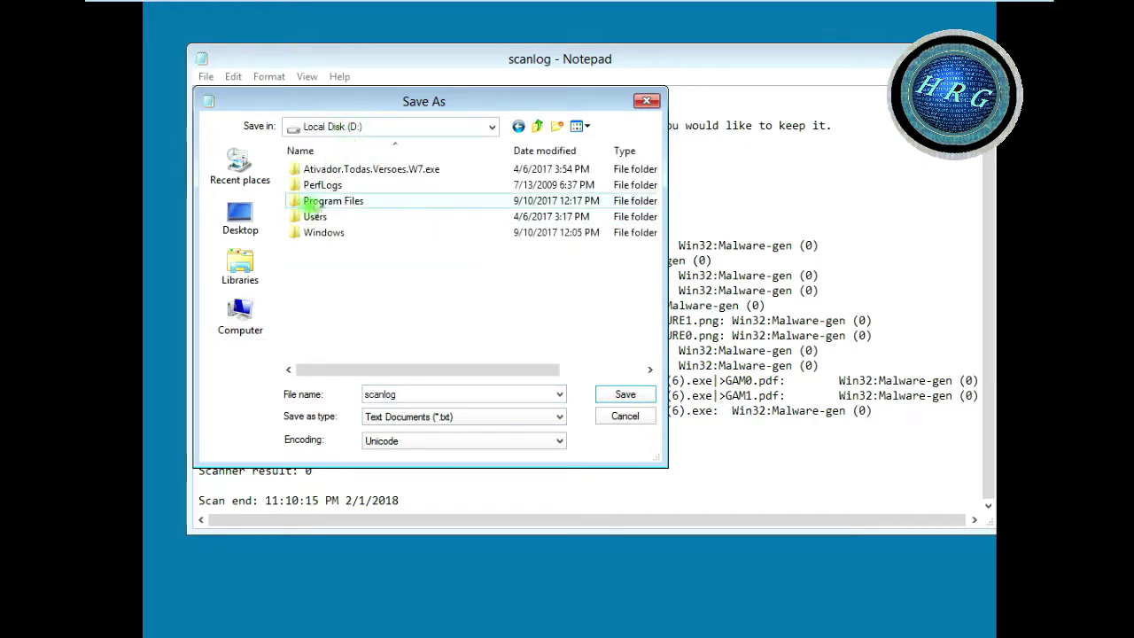
double_click(310, 217)
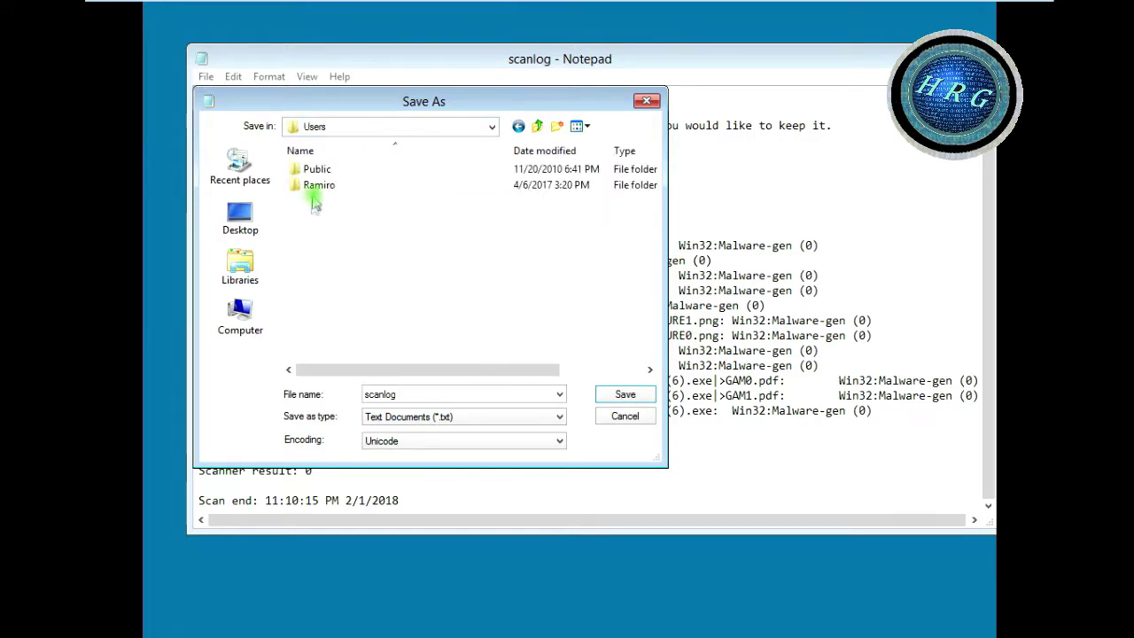
double_click(317, 188)
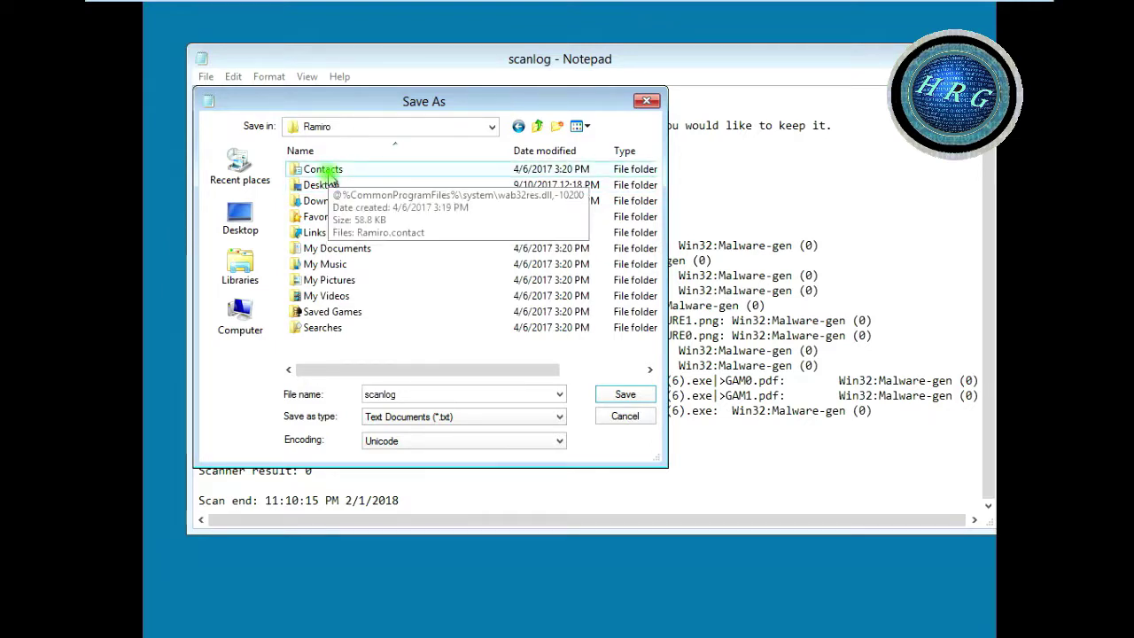
double_click(333, 252)
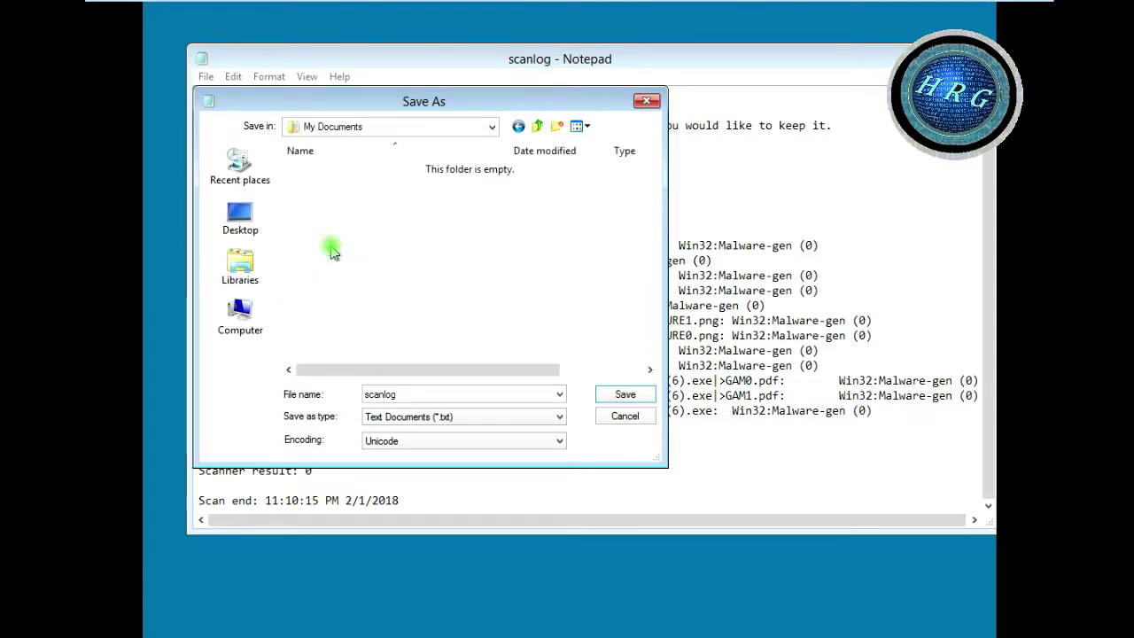
double_click(417, 394)
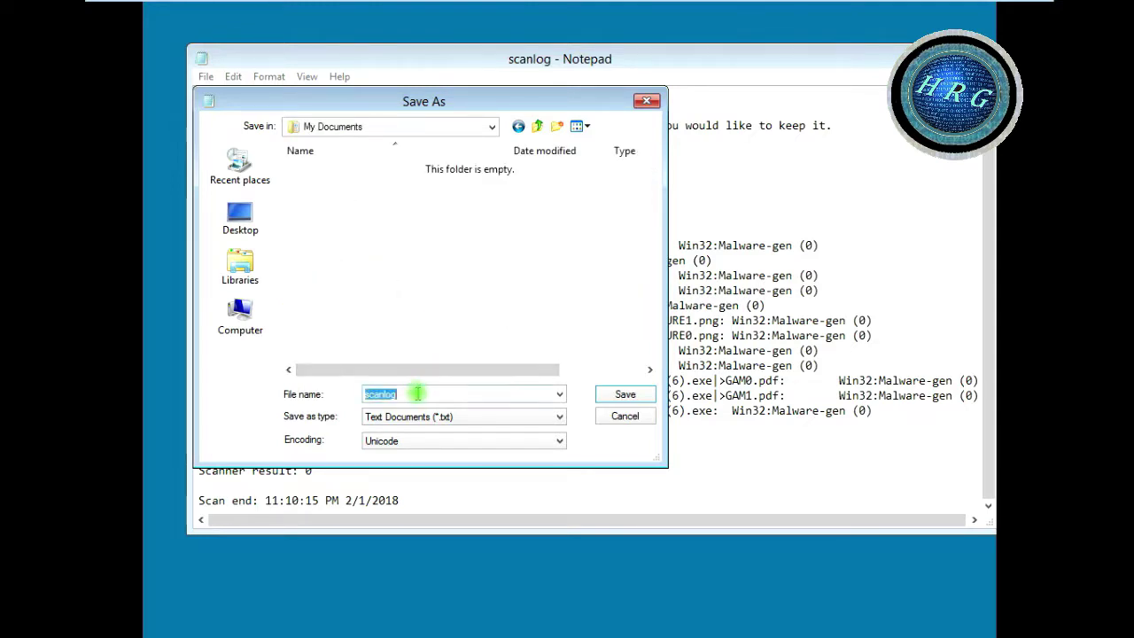
left_click(416, 394)
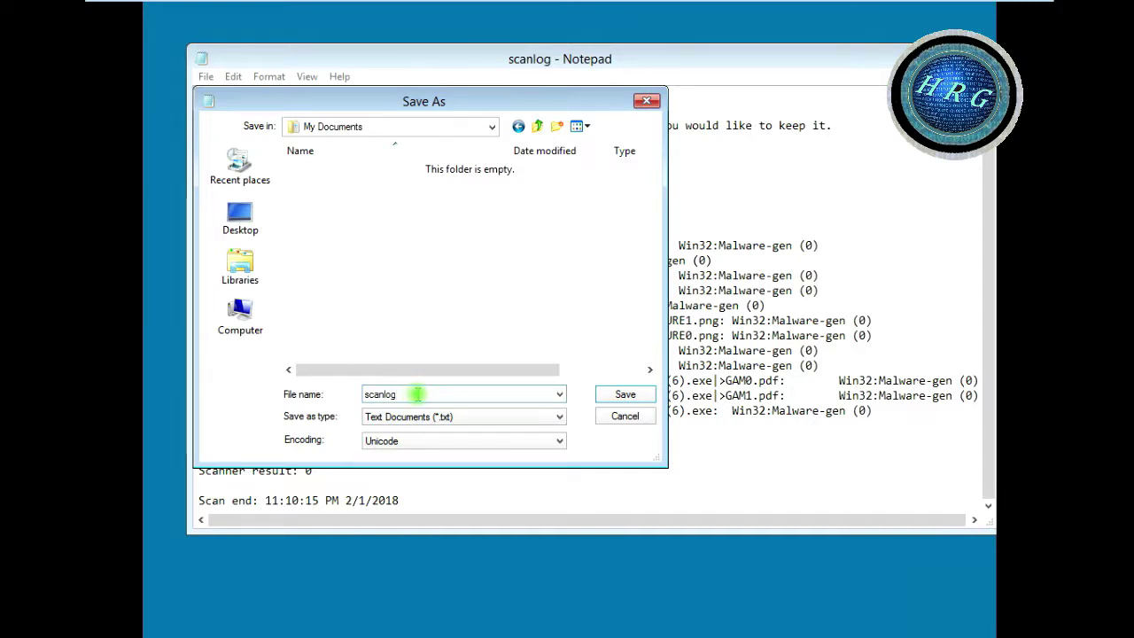
type("avast")
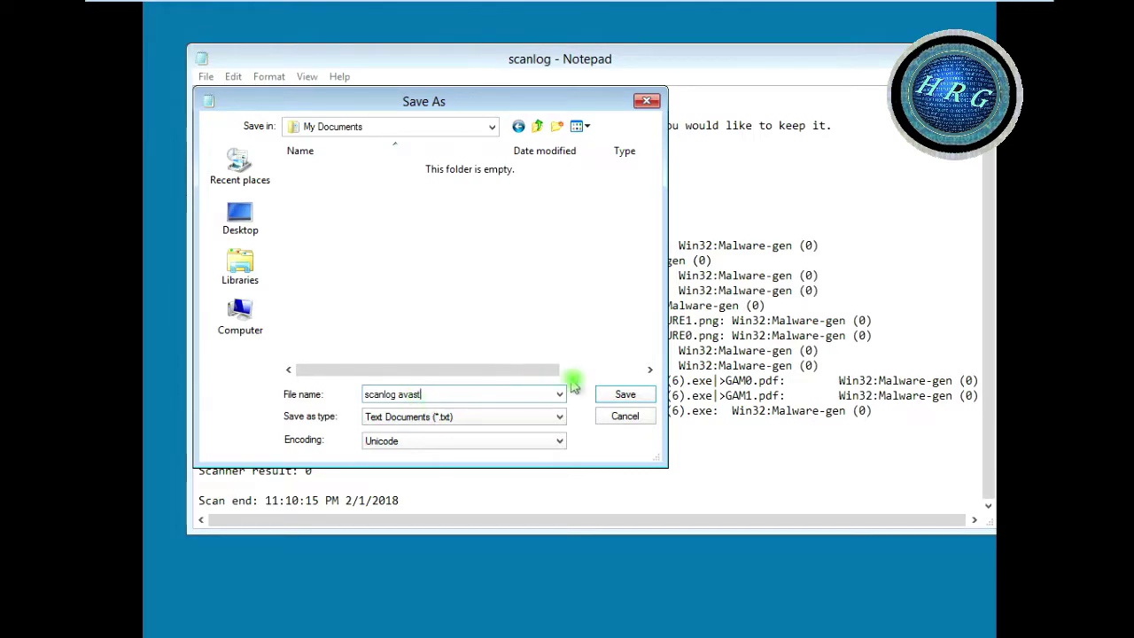
left_click(620, 395)
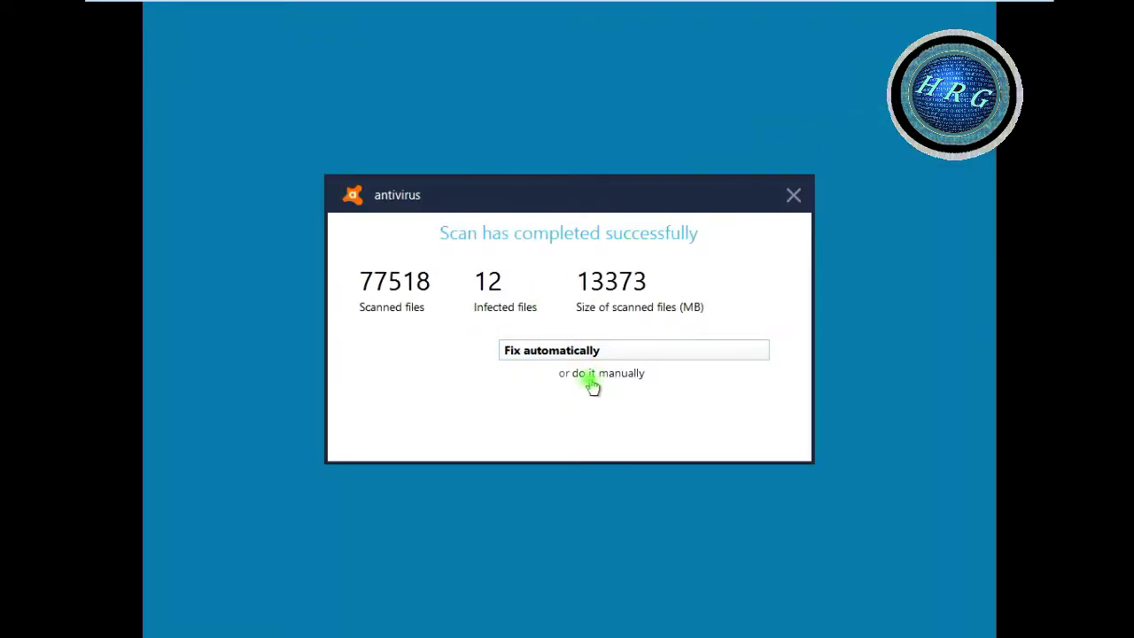
Choose to fix the infected files manually, widen the antivirus window and examine the whole list of infected files.
left_click(600, 374)
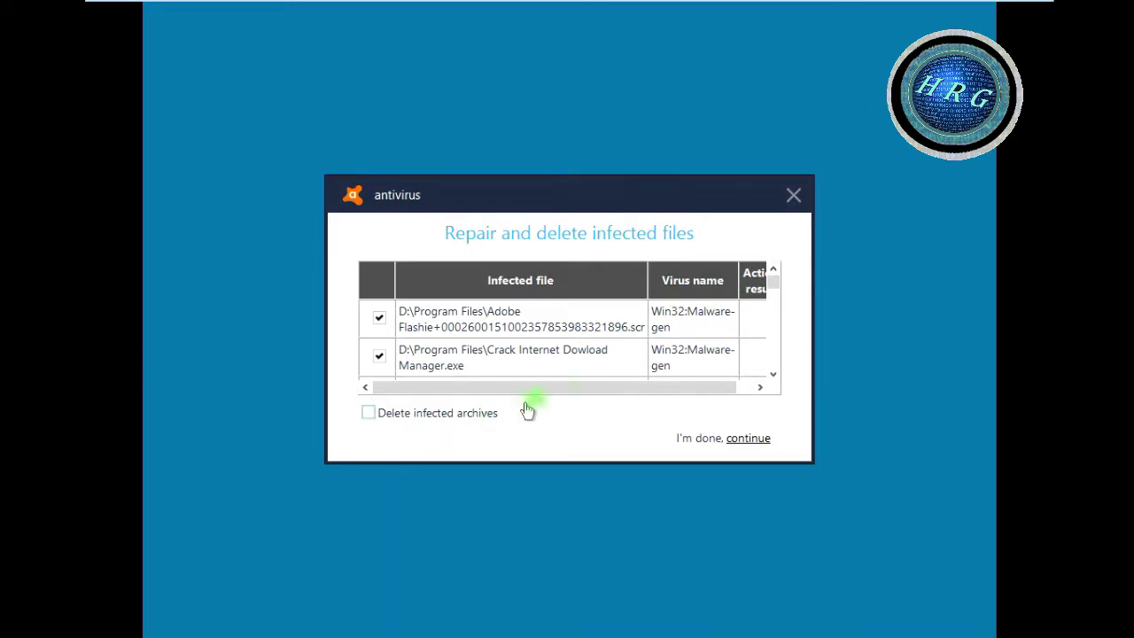
scroll(779, 301, "down", 3)
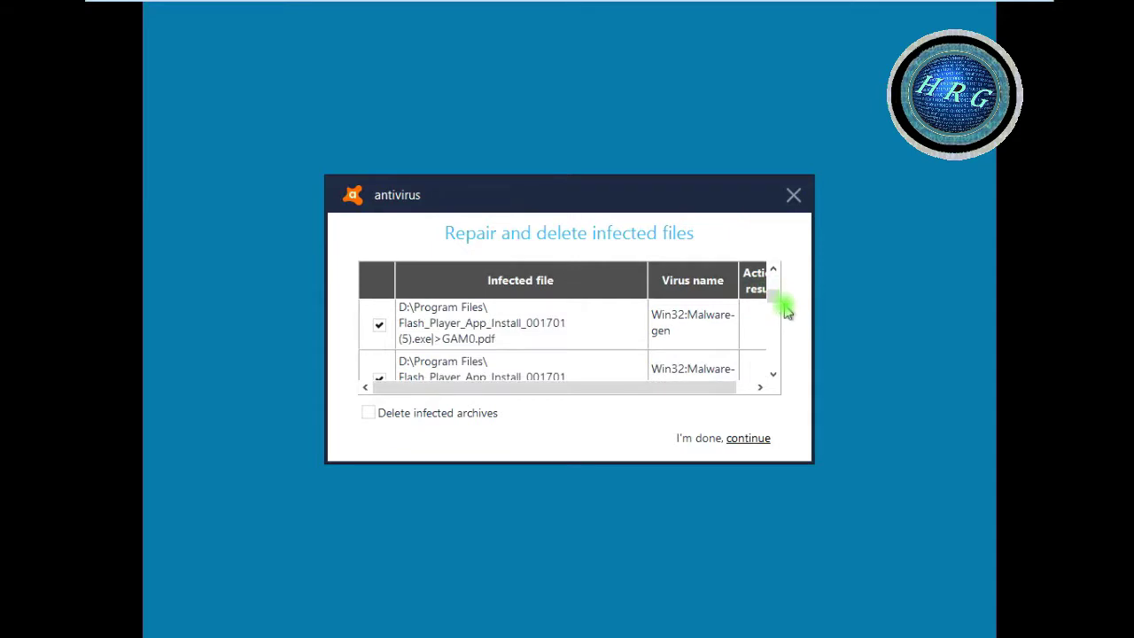
left_click_drag(774, 304, 774, 372)
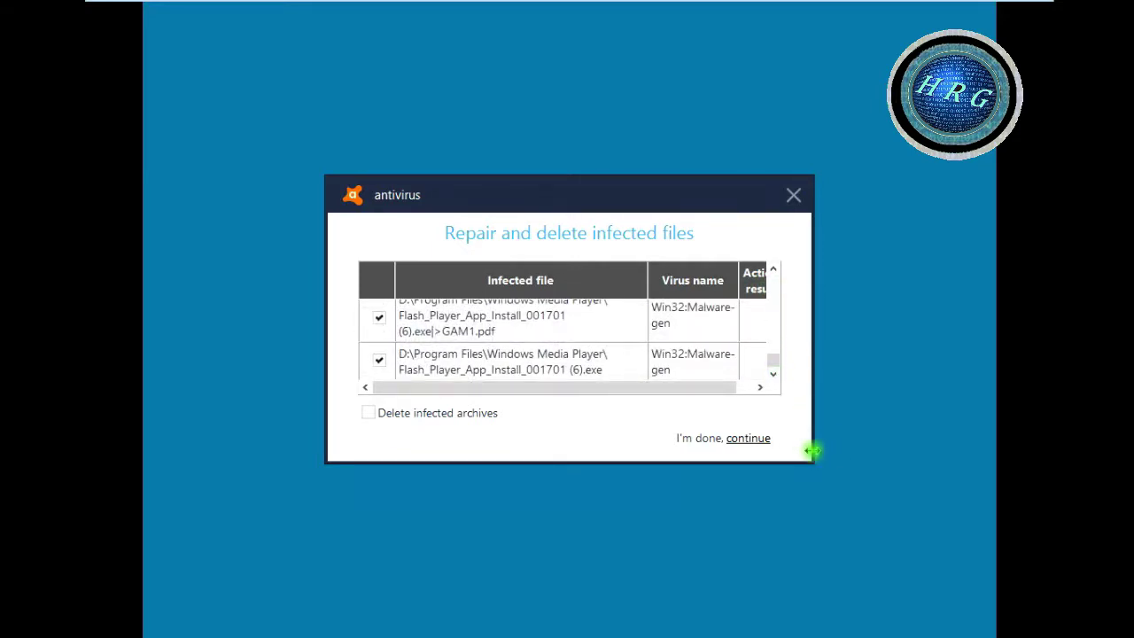
left_click_drag(810, 451, 982, 434)
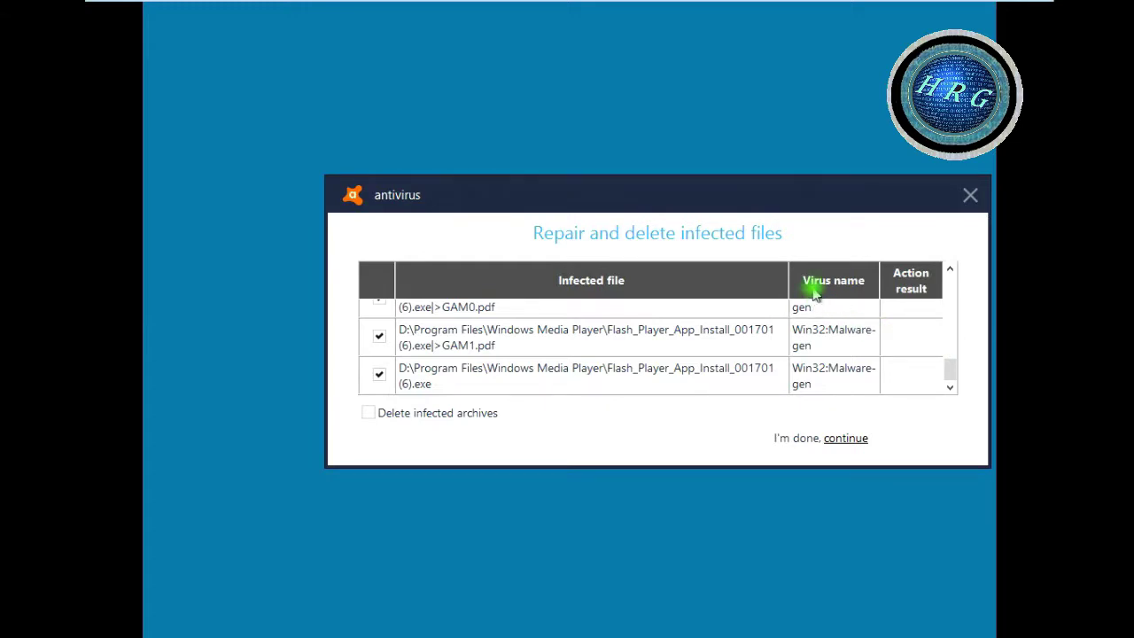
scroll(833, 310, "up", 1)
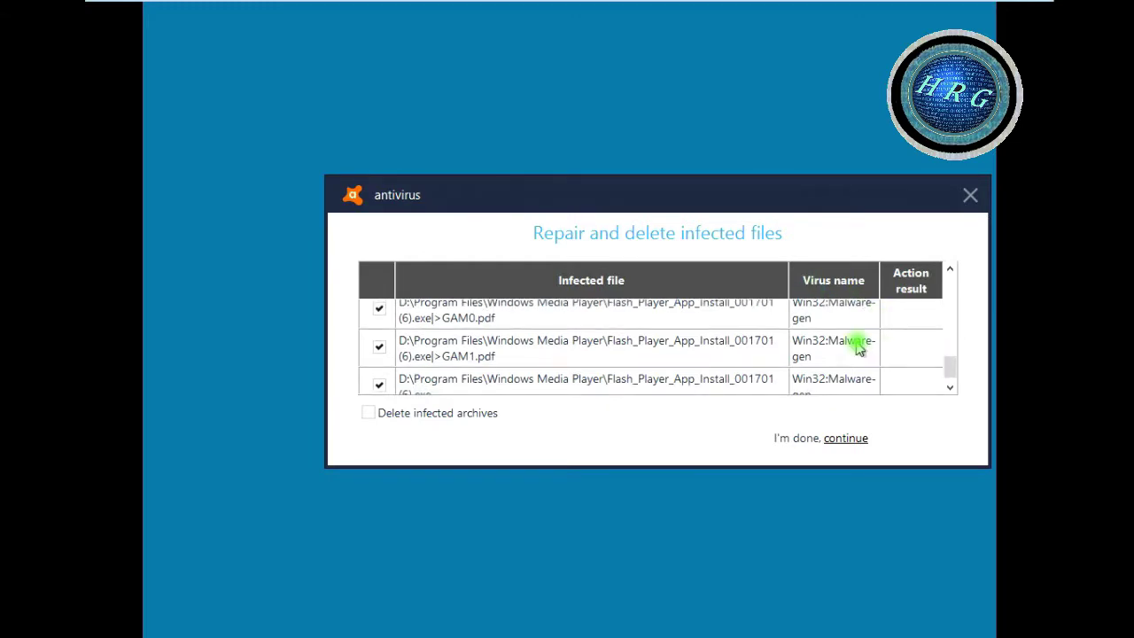
scroll(859, 348, "up", 1)
scroll(855, 348, "up", 8)
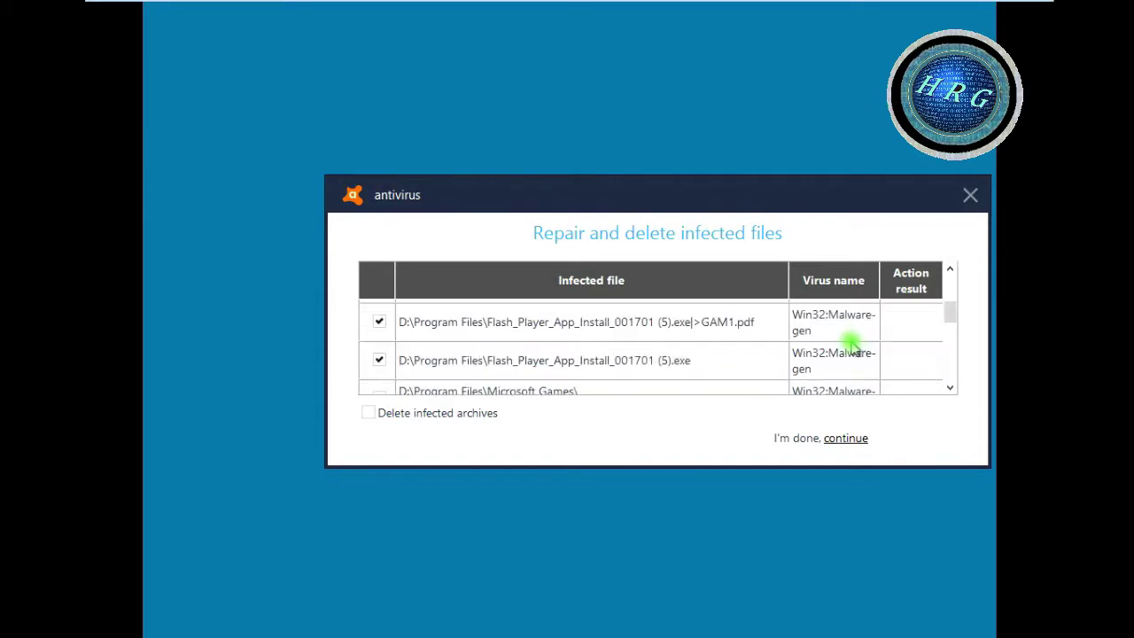
scroll(849, 348, "down", 8)
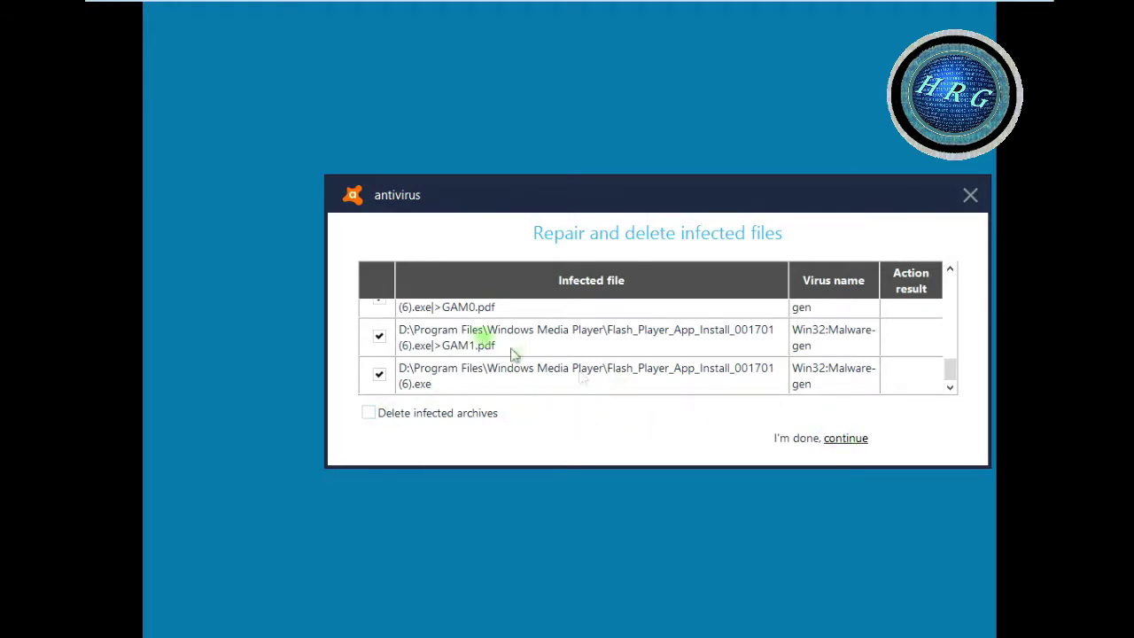
Repair and delete all the selected infected files, check their action results and continue to the final summary.
scroll(458, 327, "up", 1)
scroll(458, 328, "down", 1)
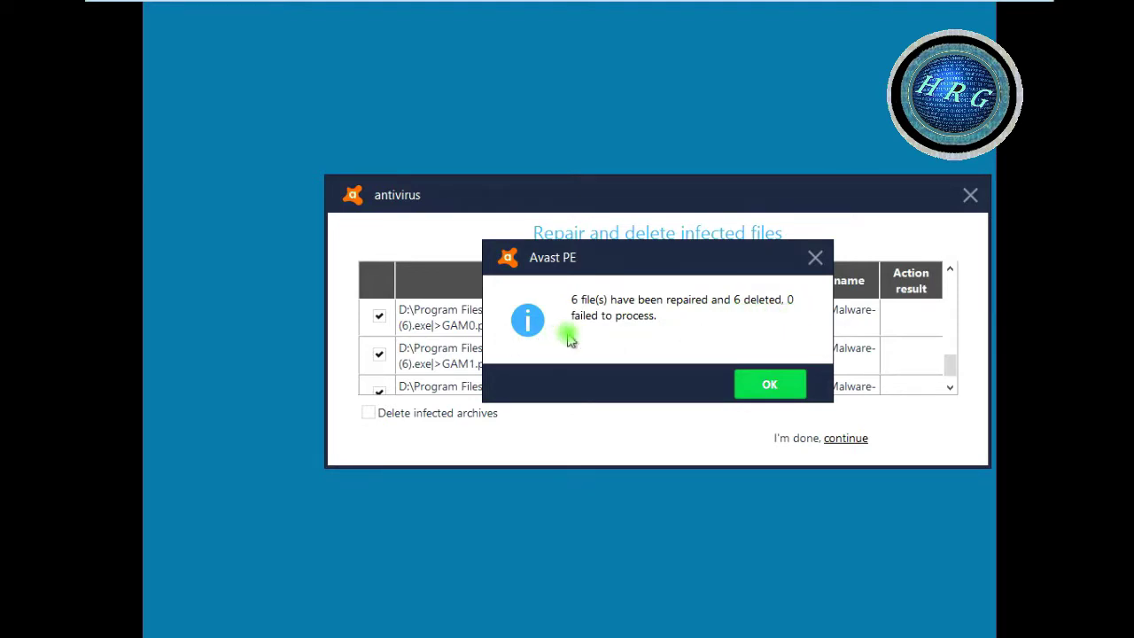
left_click(760, 384)
scroll(624, 356, "down", 1)
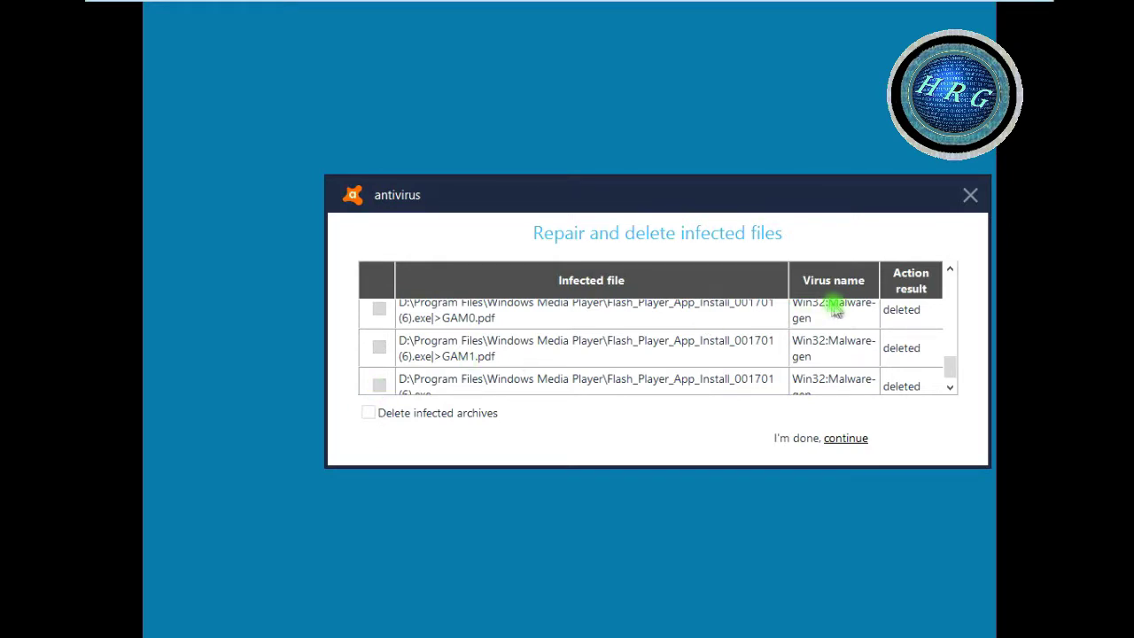
scroll(835, 306, "up", 3)
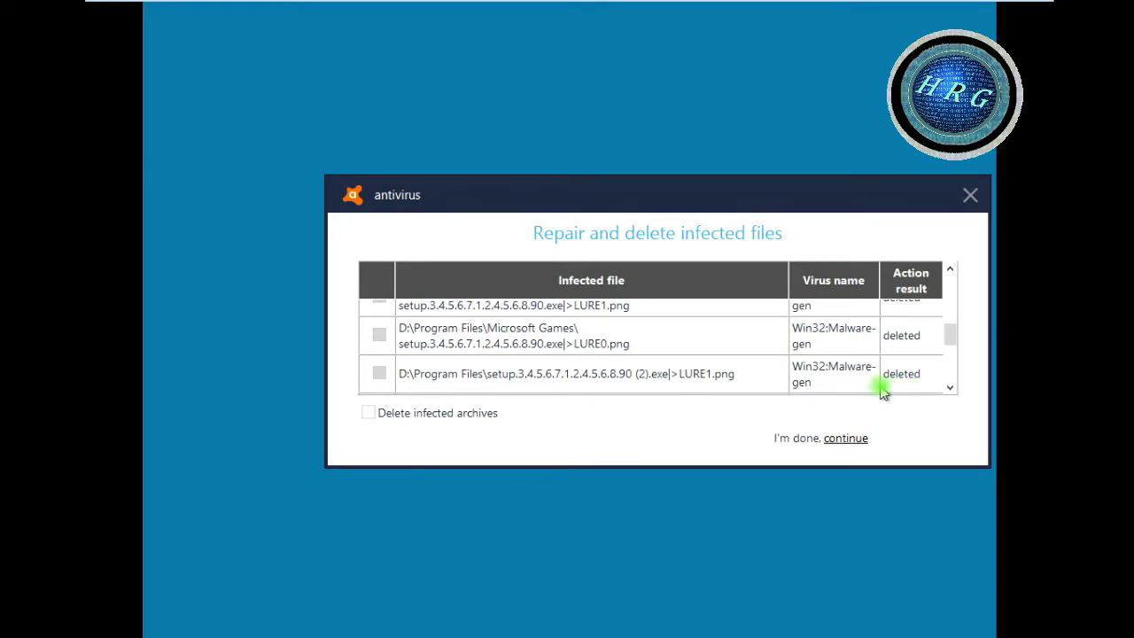
scroll(879, 390, "down", 1)
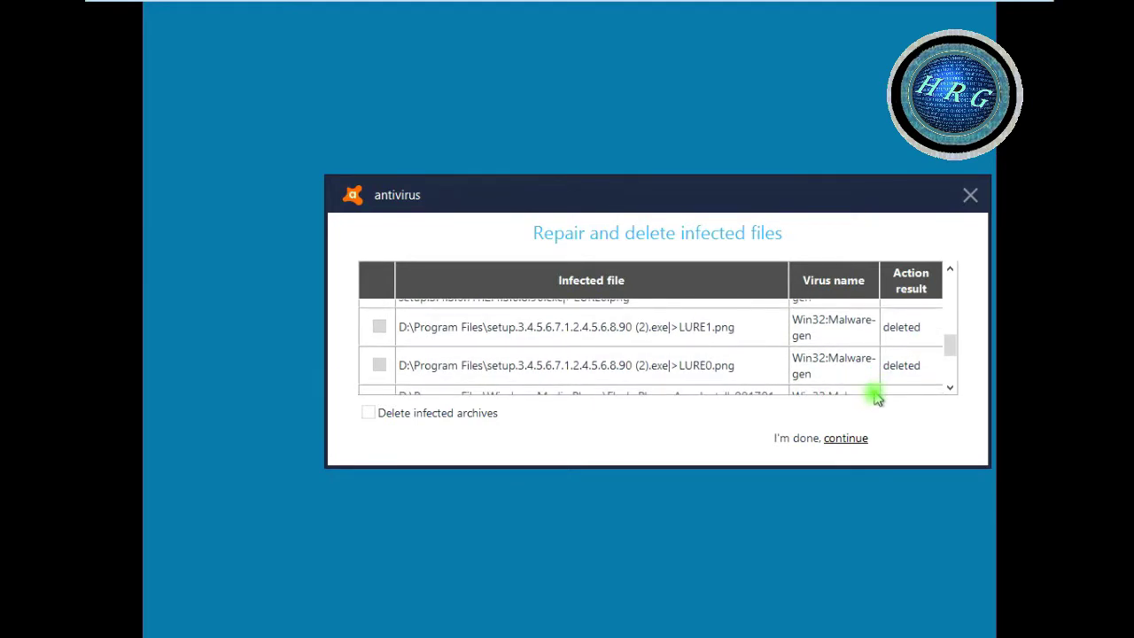
left_click(858, 436)
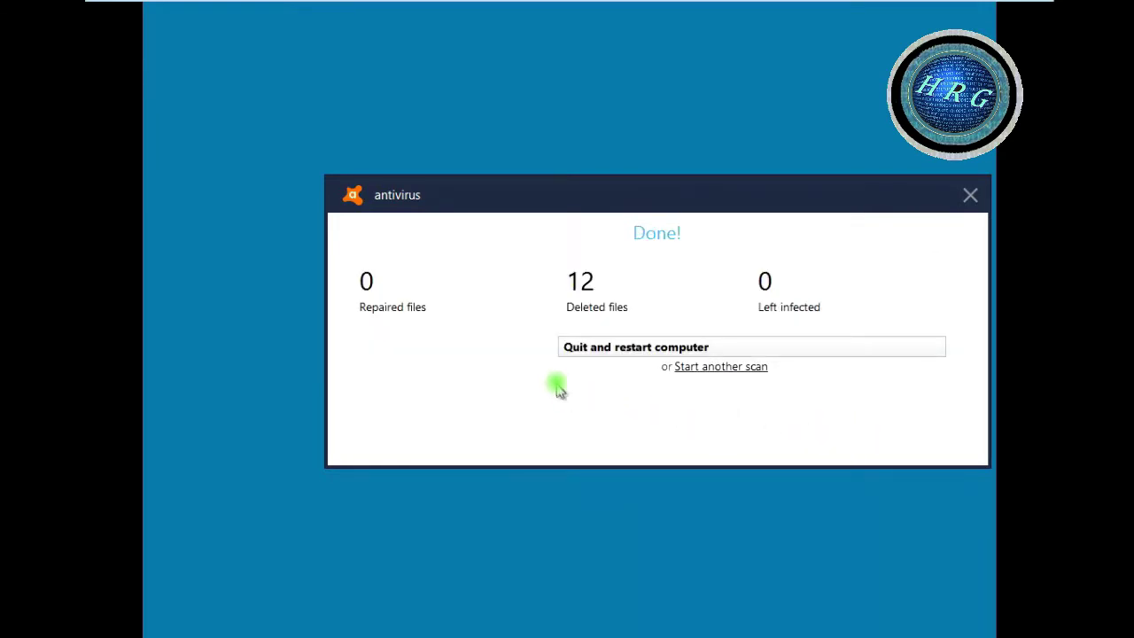
Restart the virtual machine, move Hard Drive above CD-ROM Drive in the BIOS boot order and exit saving the changes.
left_click(699, 367)
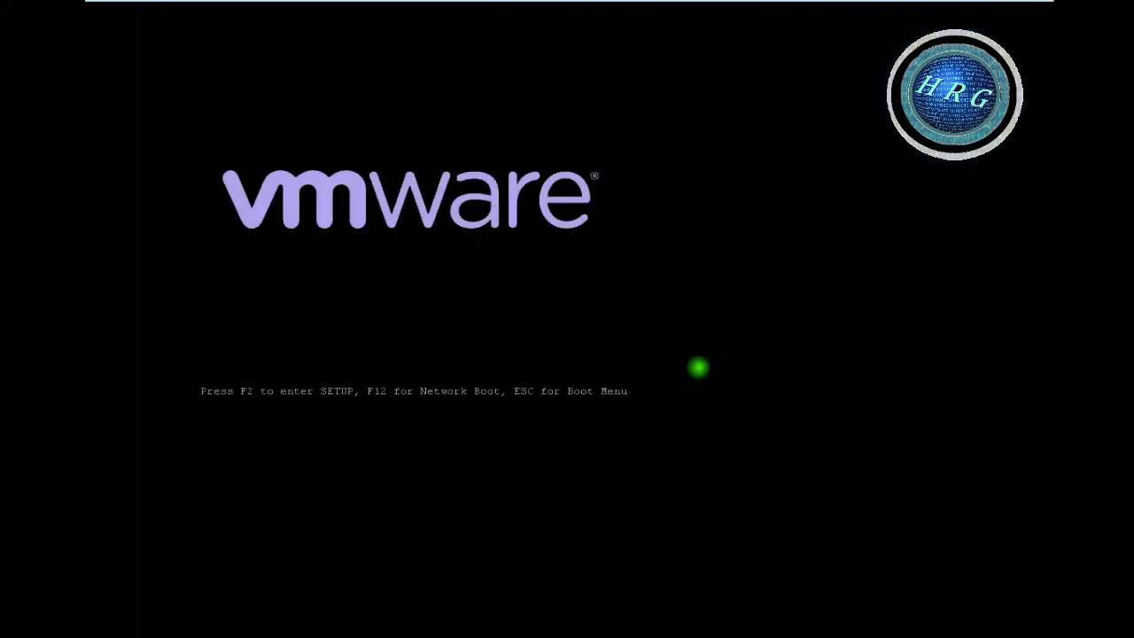
key("F2")
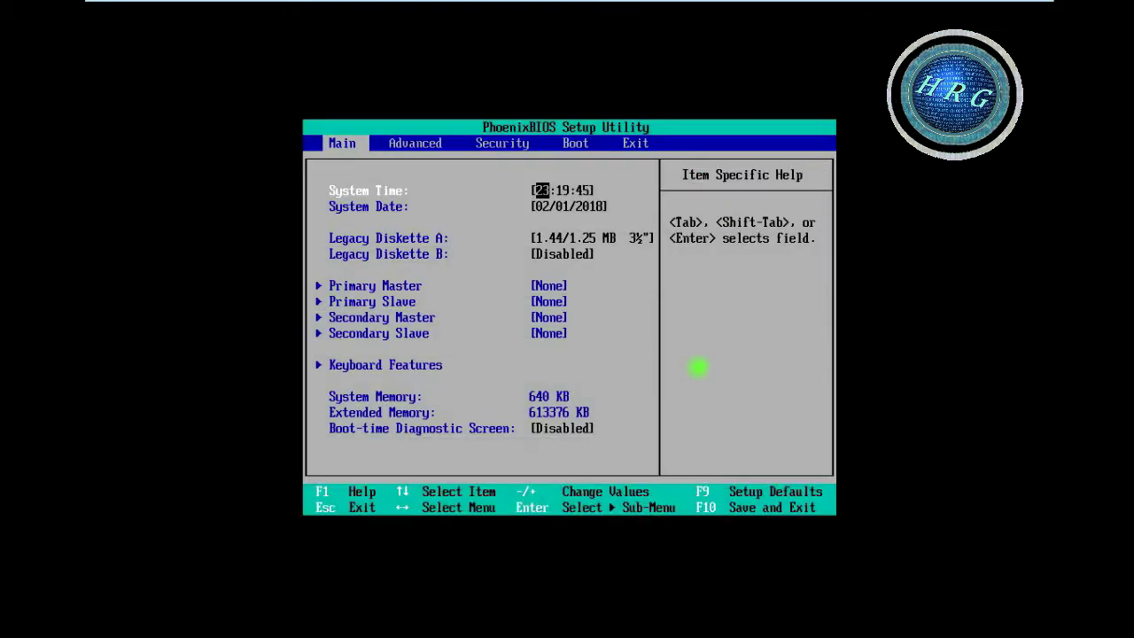
key("Right")
key("Right")
key("Right")
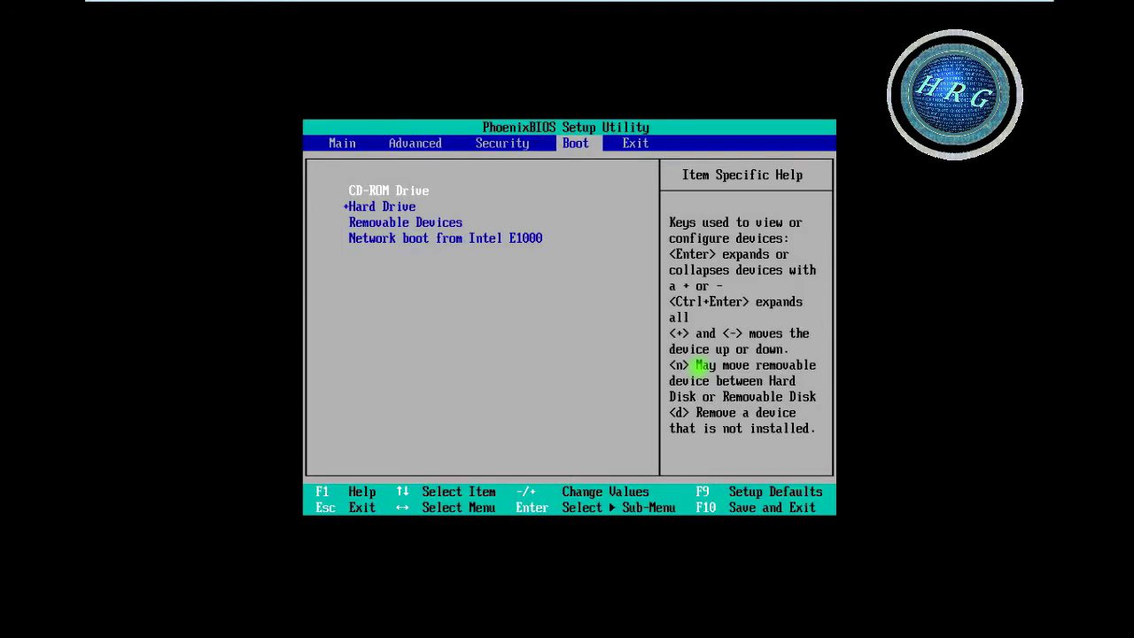
key("minus")
key("F10")
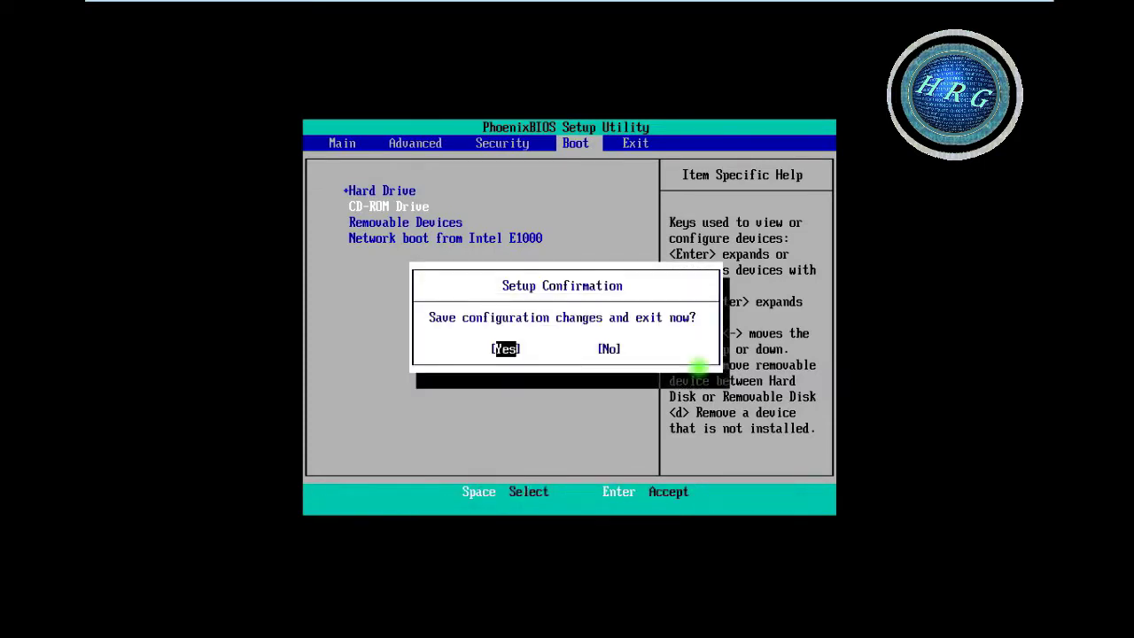
key("Return")
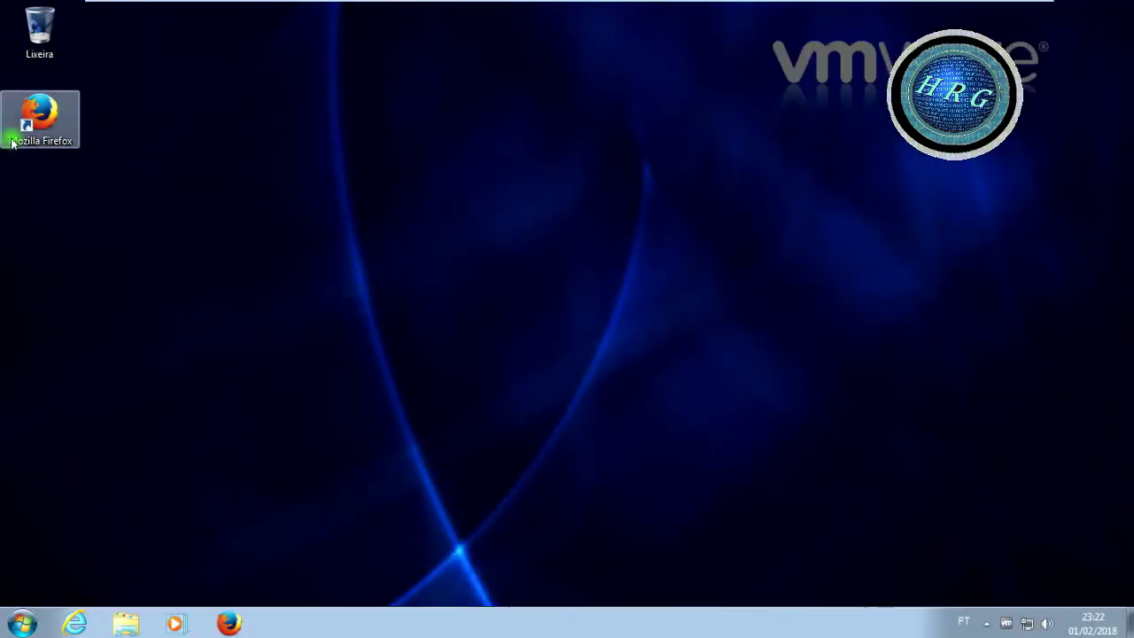
Open the saved "scanlog avast" report from the Documents library in Windows 7 to read it.
left_click_drag(140, 191, 534, 434)
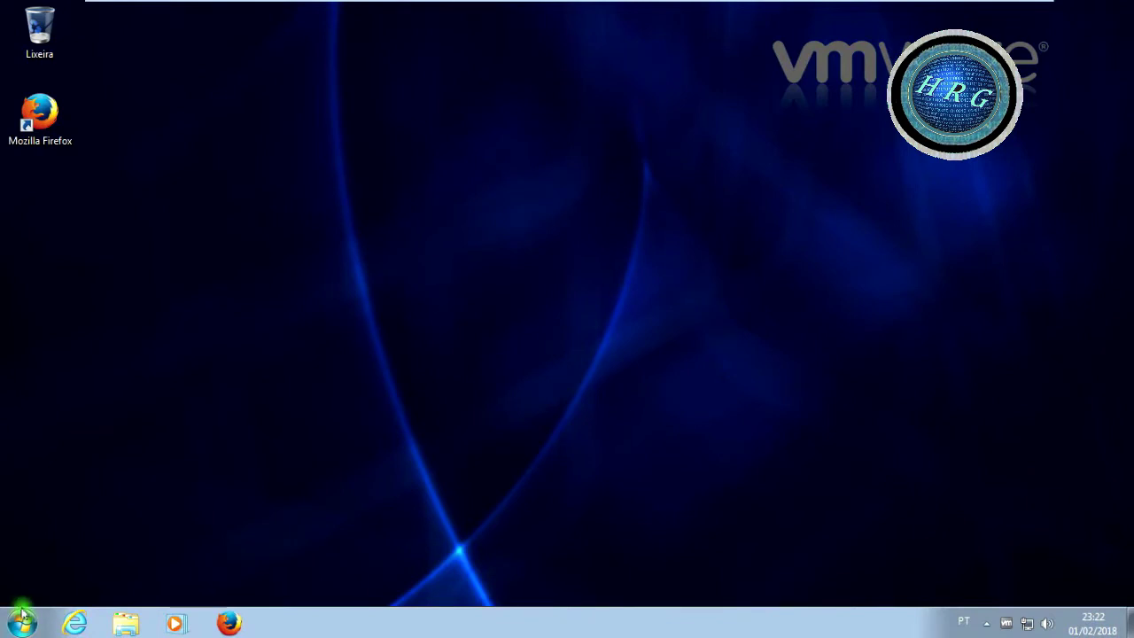
left_click(127, 624)
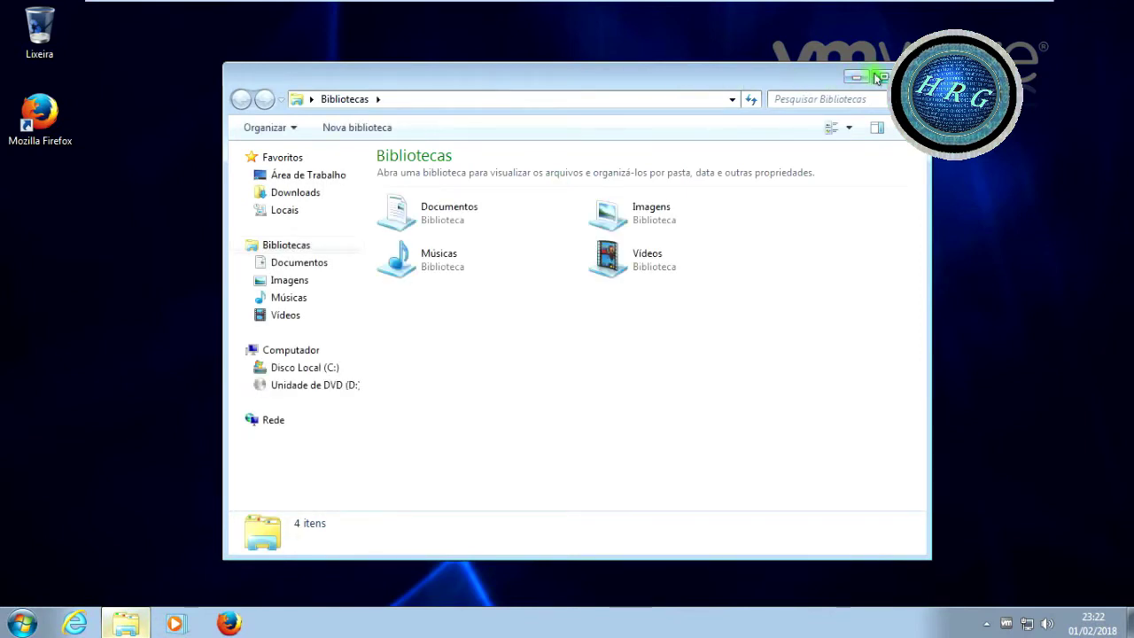
left_click(879, 78)
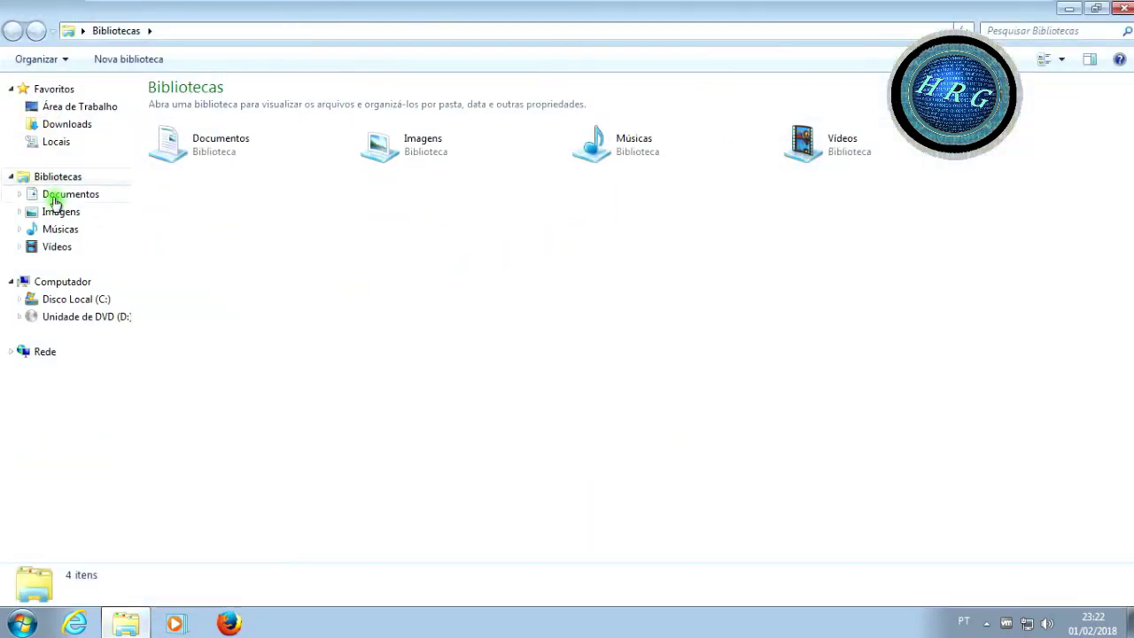
left_click(55, 202)
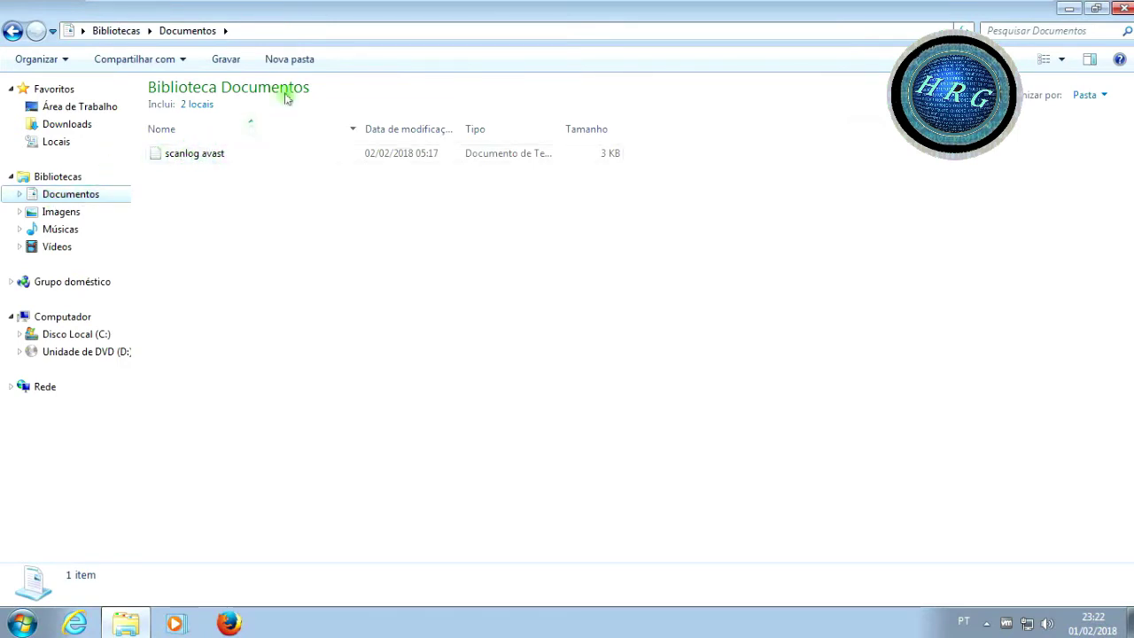
left_click(343, 34)
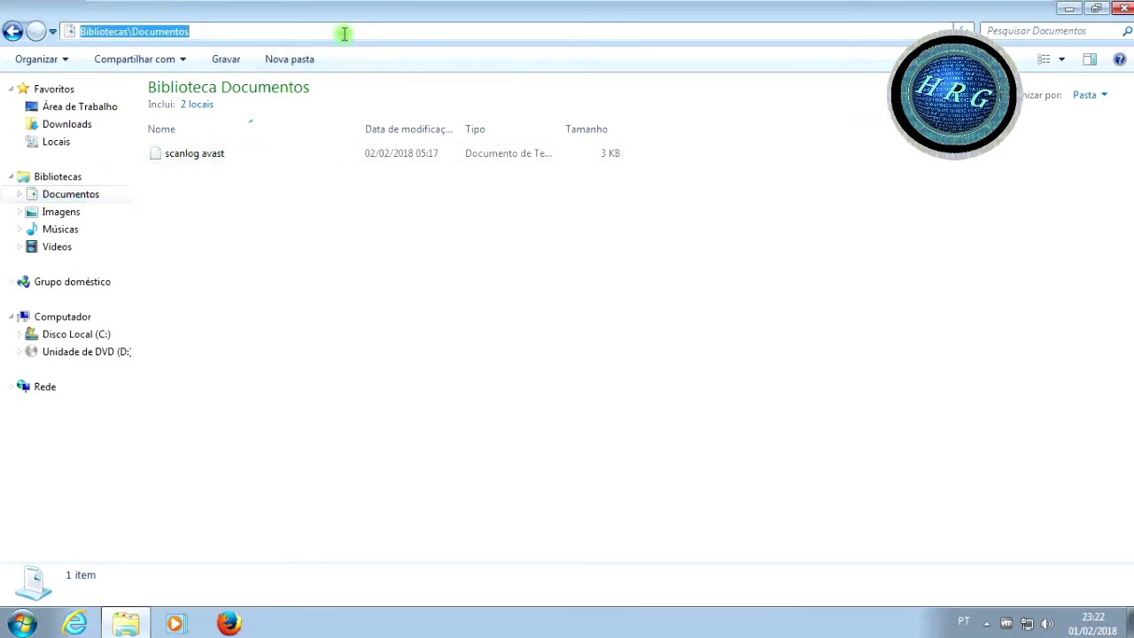
left_click(171, 158)
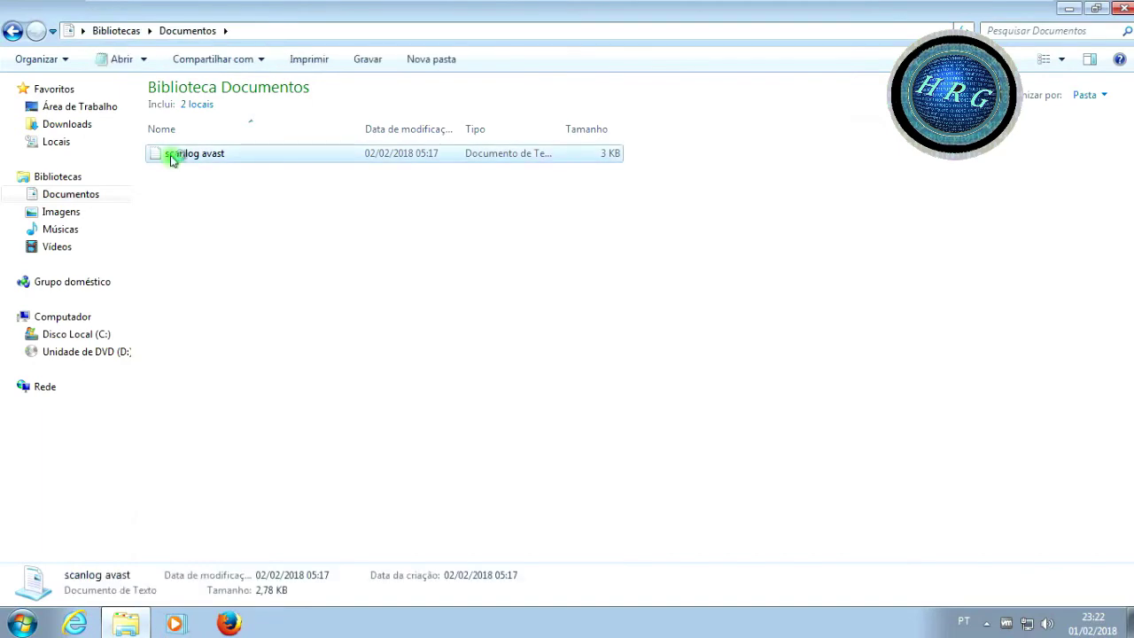
double_click(171, 156)
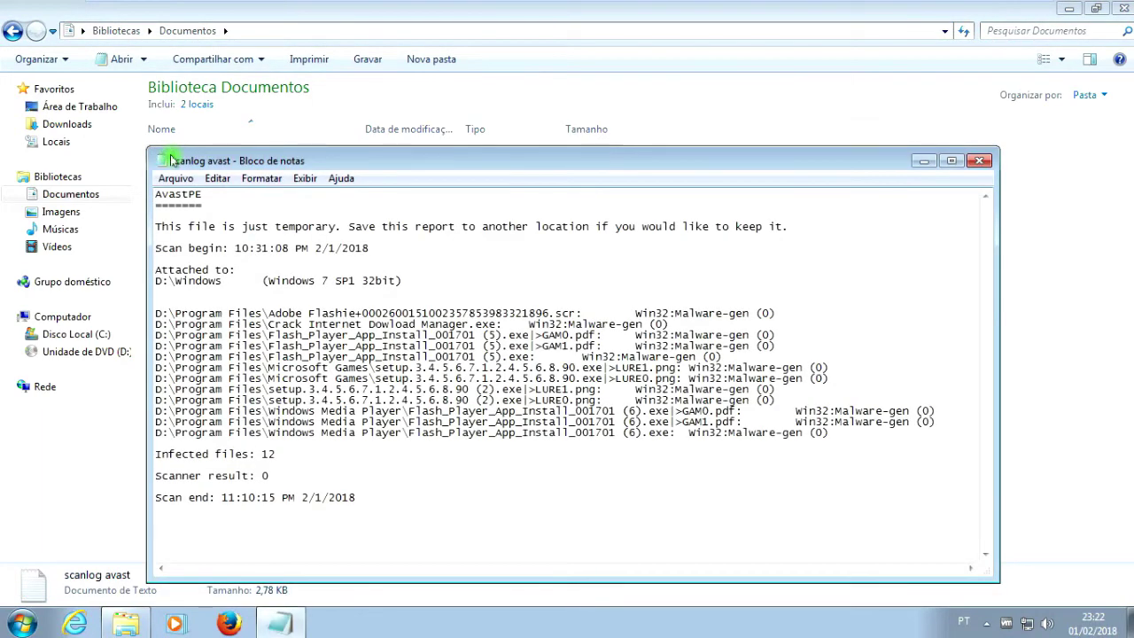
Maximize the scan report and examine its infected-file count and the listed paths of the infected files.
left_click(952, 161)
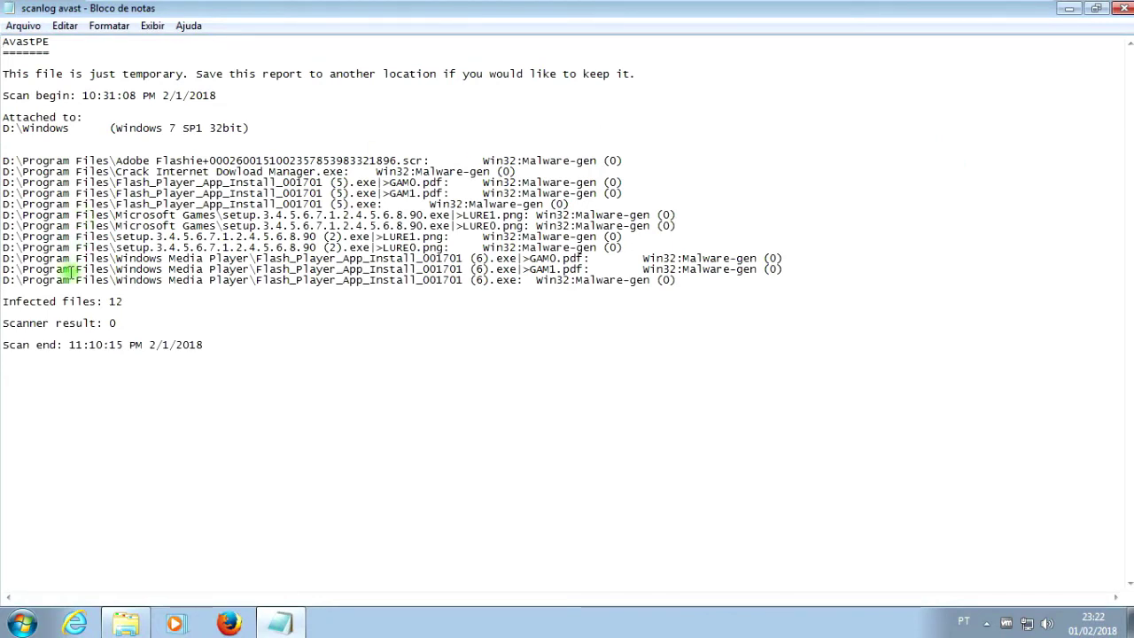
left_click_drag(124, 301, 4, 301)
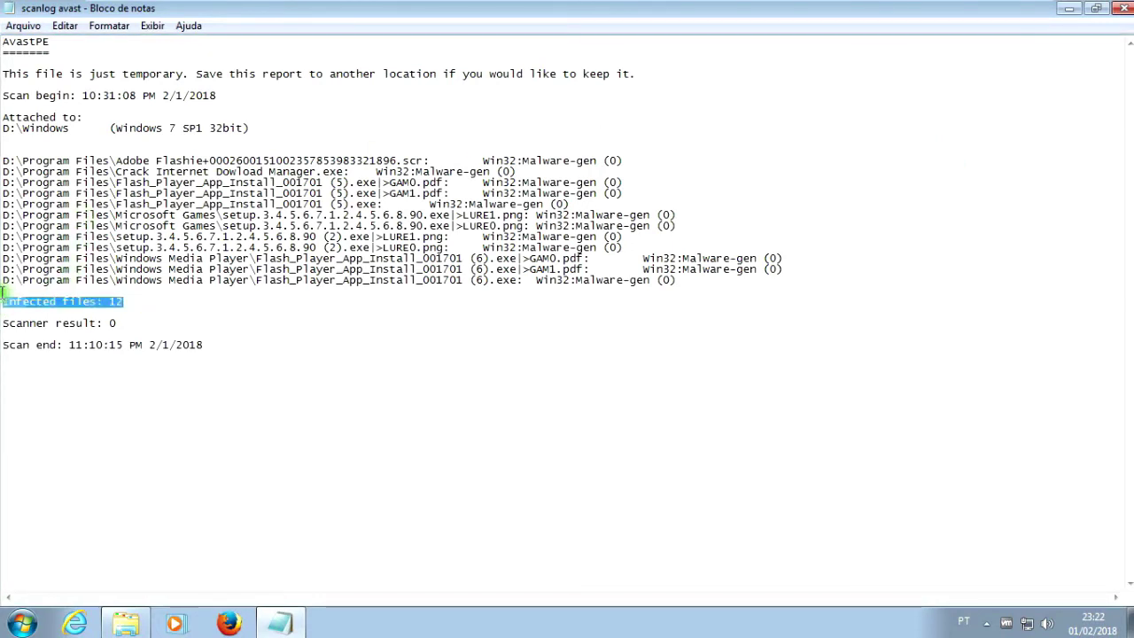
left_click(108, 379)
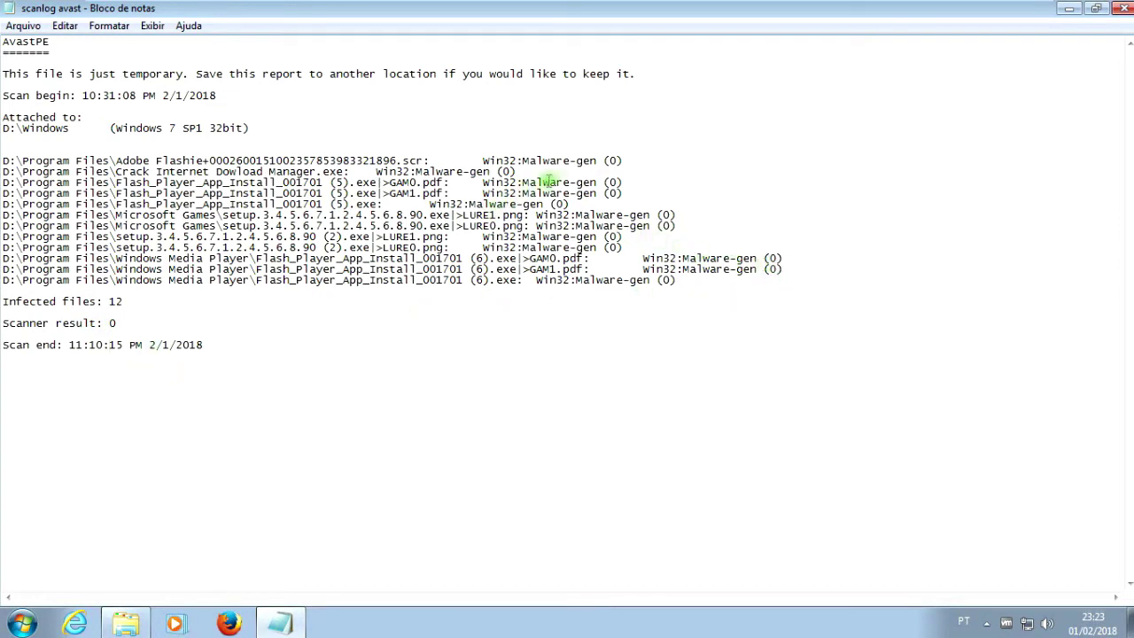
triple_click(625, 300)
left_click_drag(625, 299, 5, 160)
left_click(332, 299)
left_click_drag(479, 258, 470, 249)
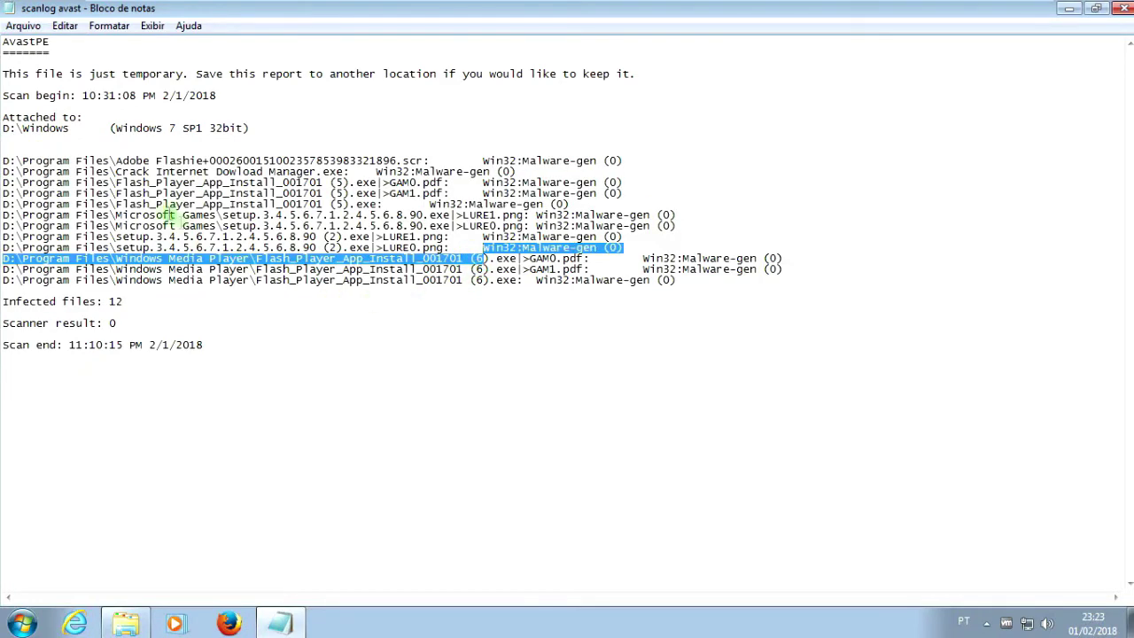
left_click(149, 202)
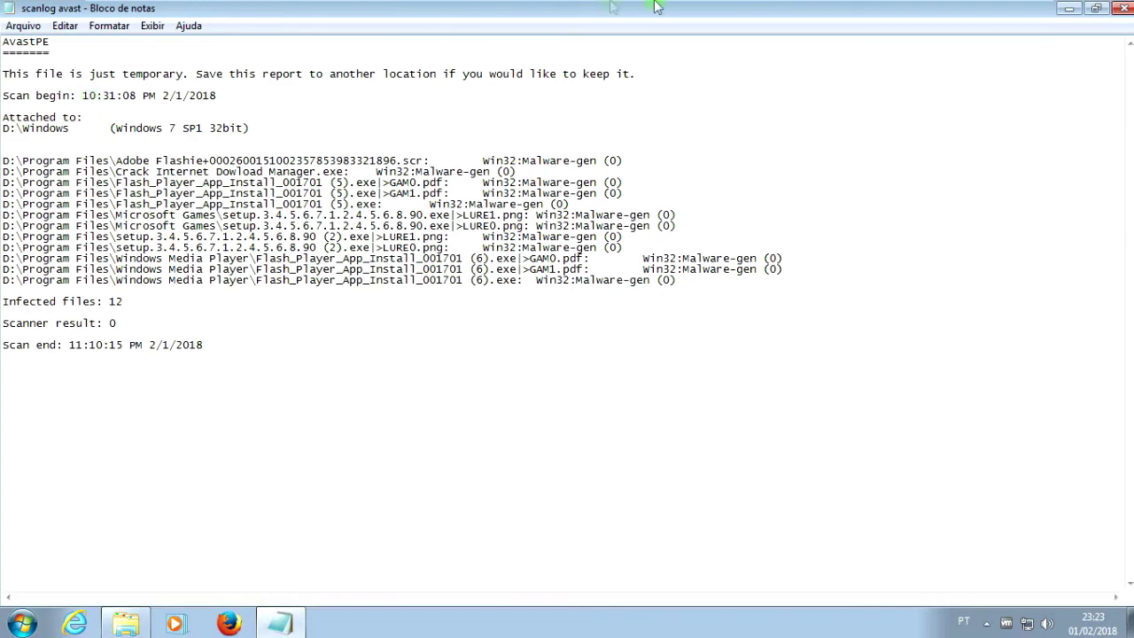
Close the report and the Documents library window, and shut down Windows 7.
left_click(1120, 7)
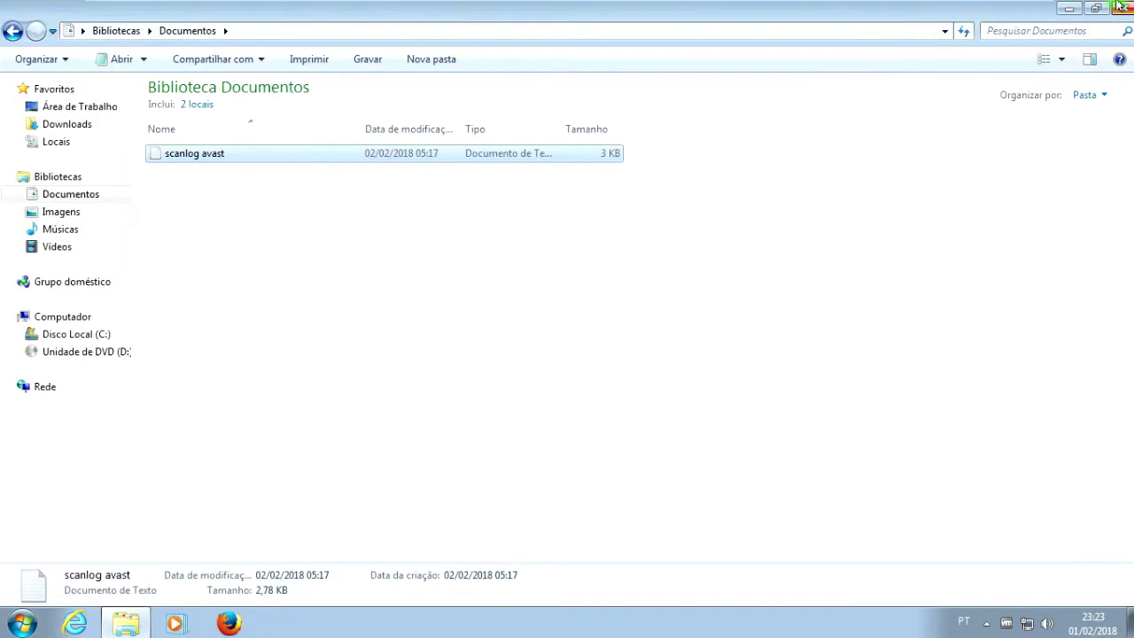
left_click(1119, 7)
left_click_drag(190, 212, 608, 539)
left_click(21, 623)
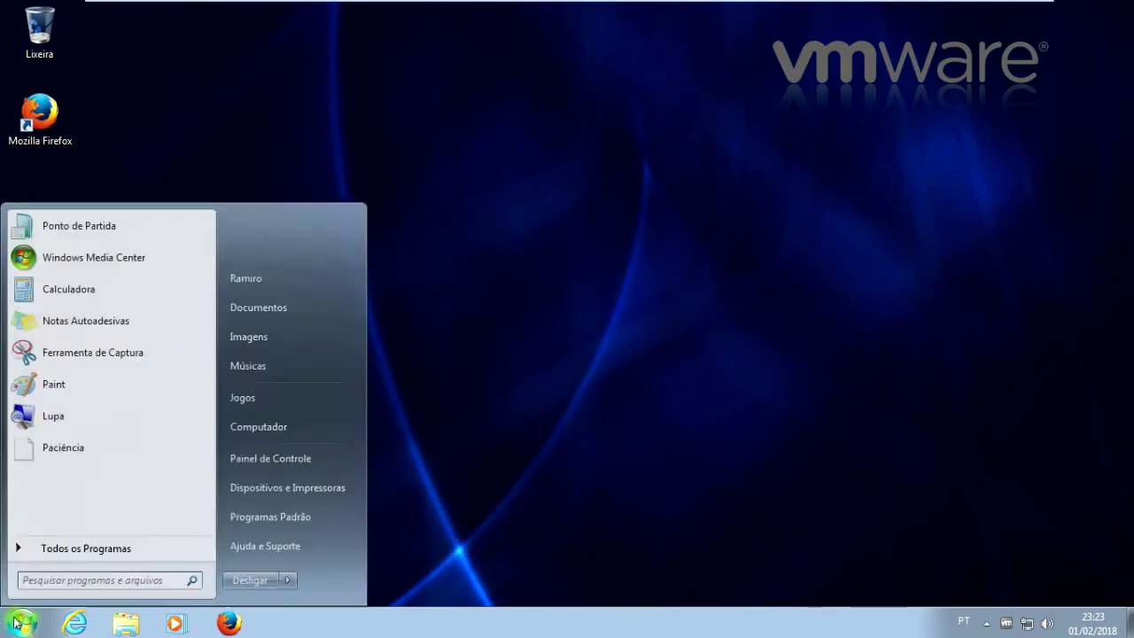
left_click(236, 586)
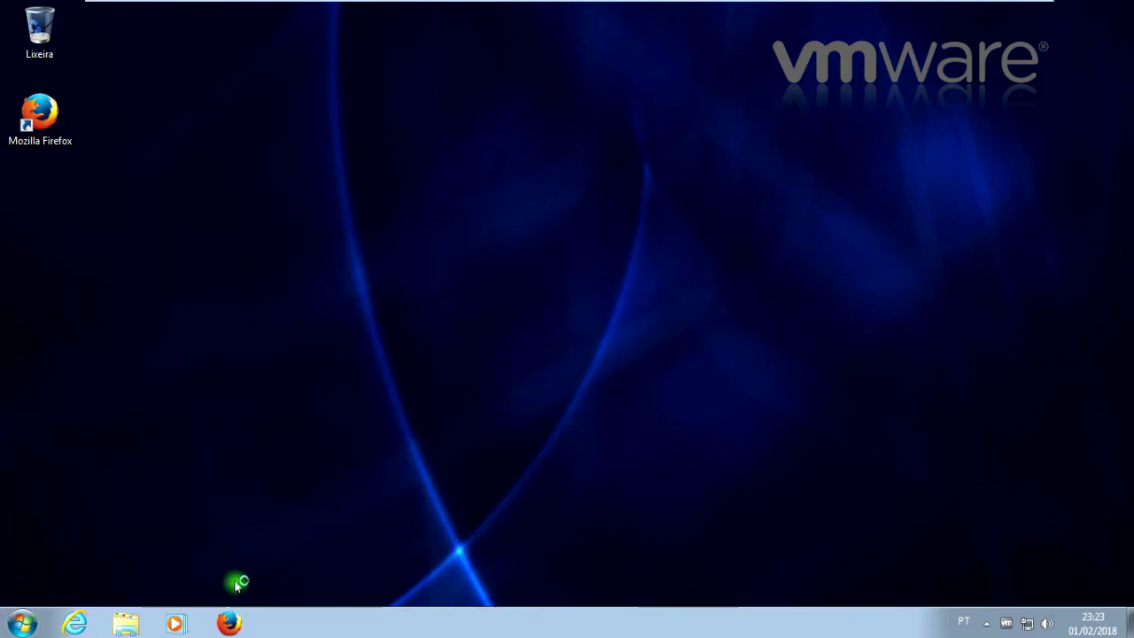